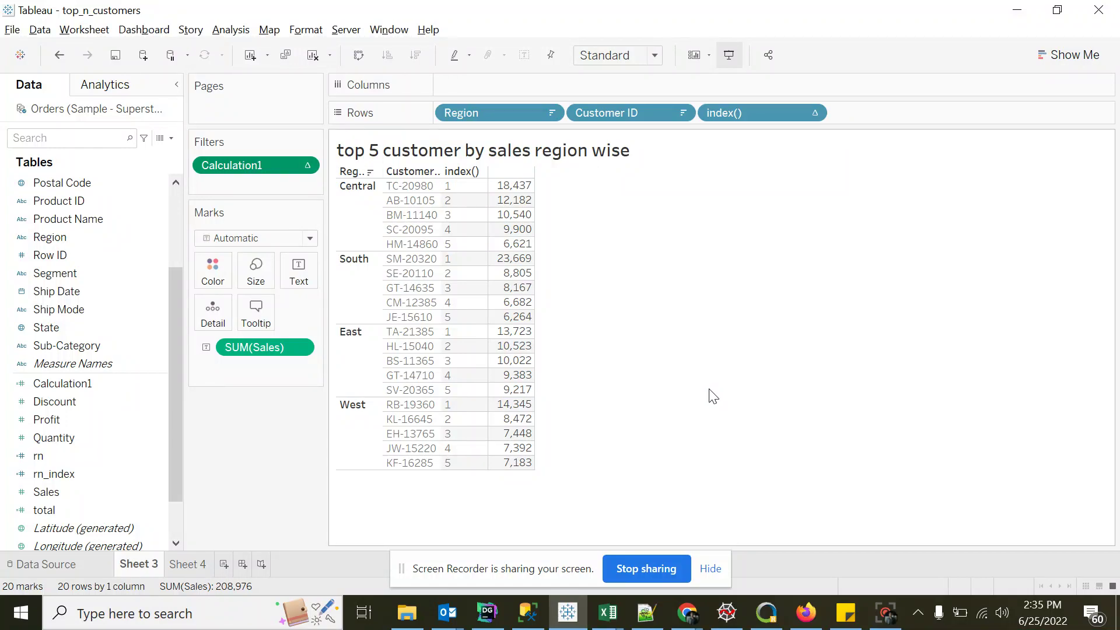
Look over the Orders table on the Data Source page, go back to Sheet 3, and switch to SSMS
{"action": "left_click", "coordinate": [710, 569]}
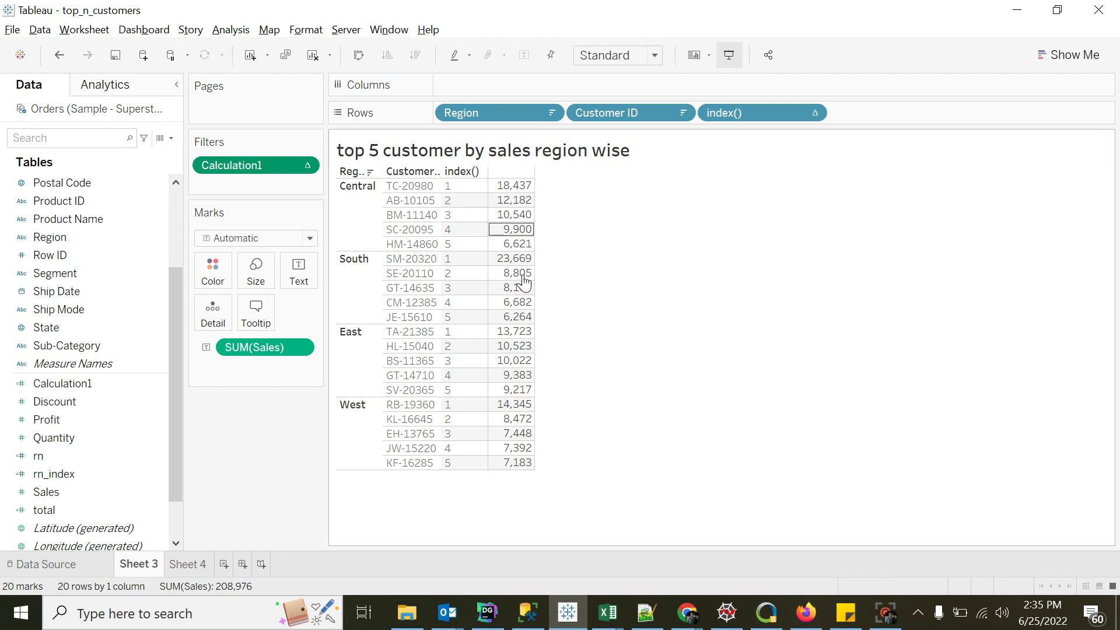
{"action": "mouse_move", "coordinate": [497, 195]}
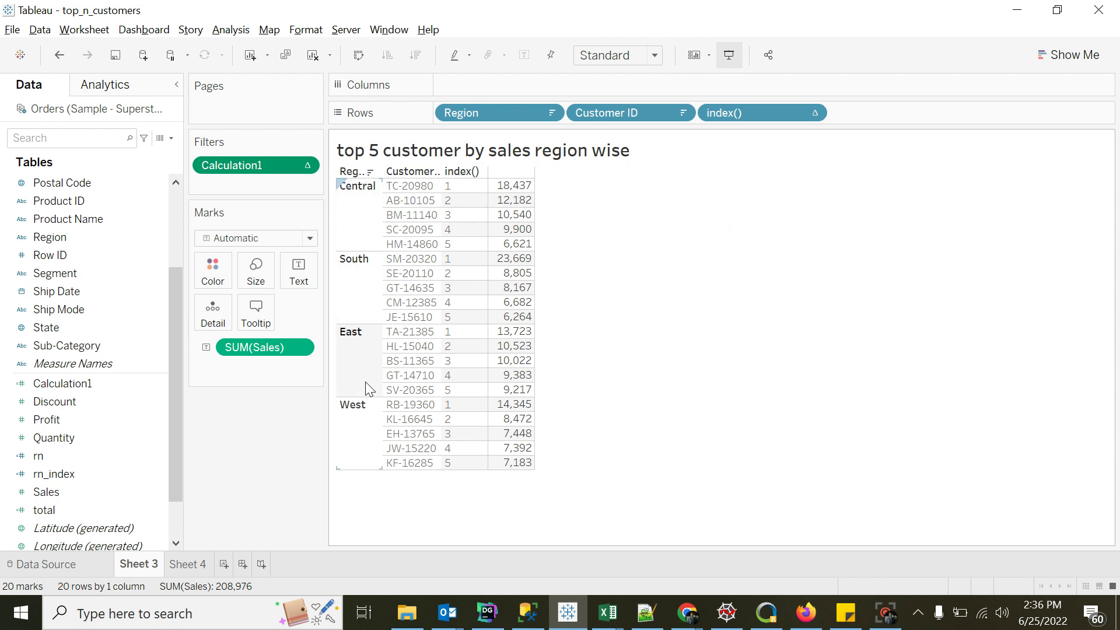
{"action": "left_click", "coordinate": [39, 566]}
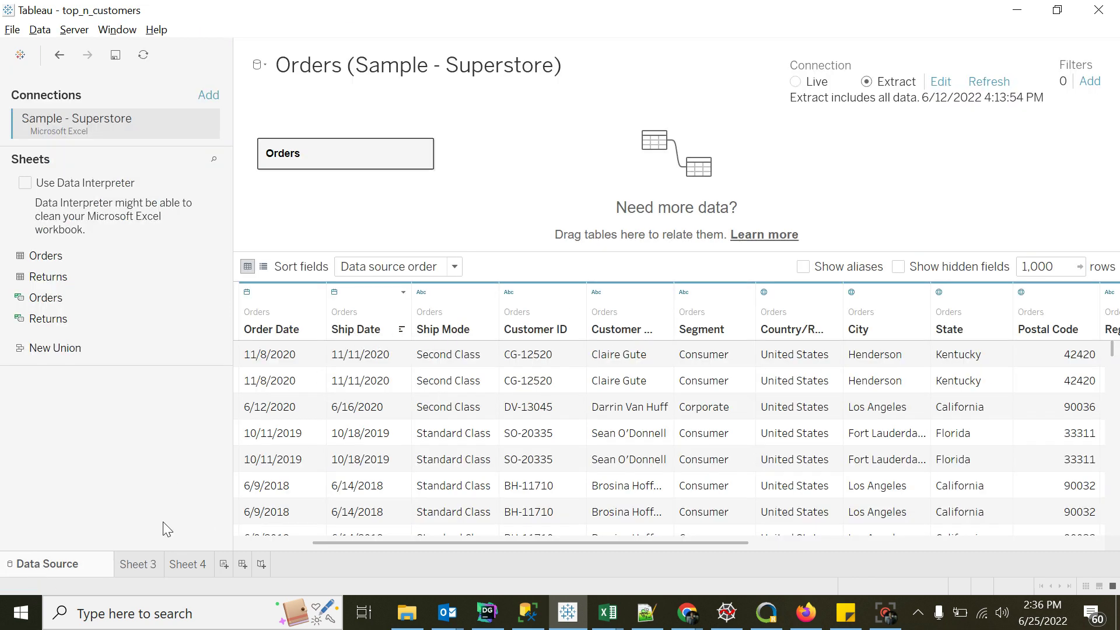
{"action": "left_click", "coordinate": [140, 565]}
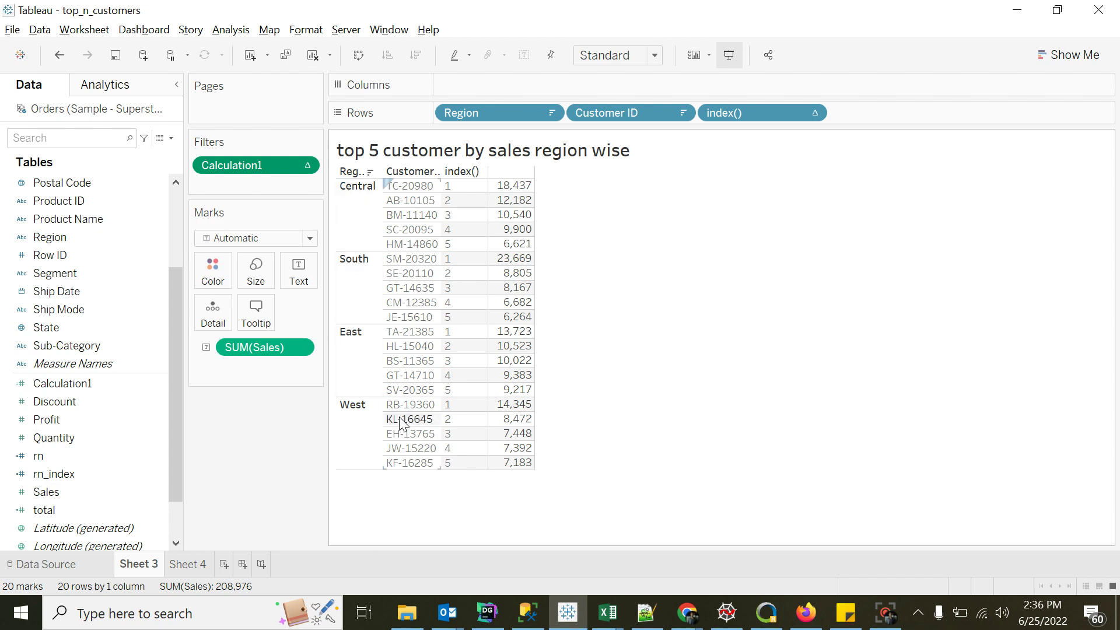
{"action": "left_click", "coordinate": [539, 614]}
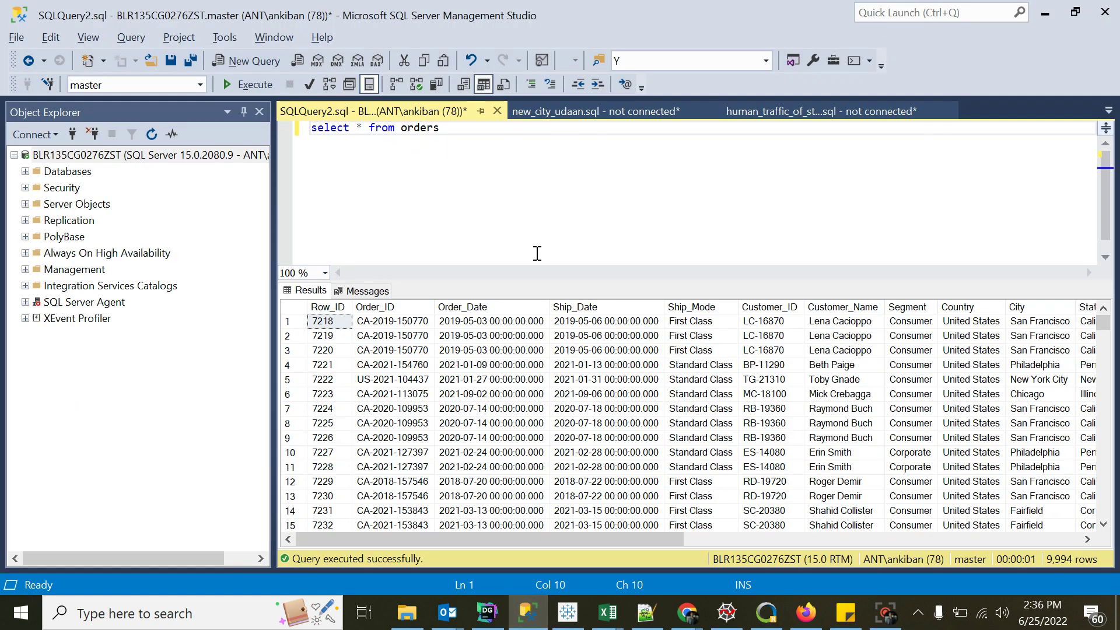
Select region, customer_id and sum(sales) as sales, grouped by region,customer_id, and run it
{"action": "key", "text": "Return"}
{"action": "key", "text": "Return"}
{"action": "key", "text": "ctrl+Home"}
{"action": "key", "text": "End"}
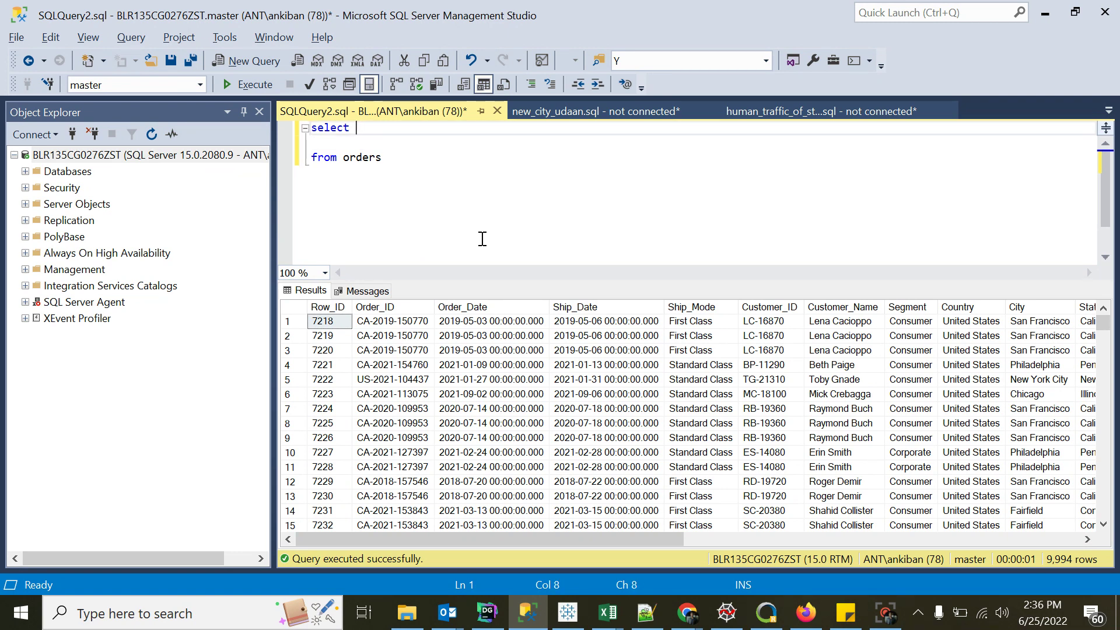
{"action": "type", "text": "re"}
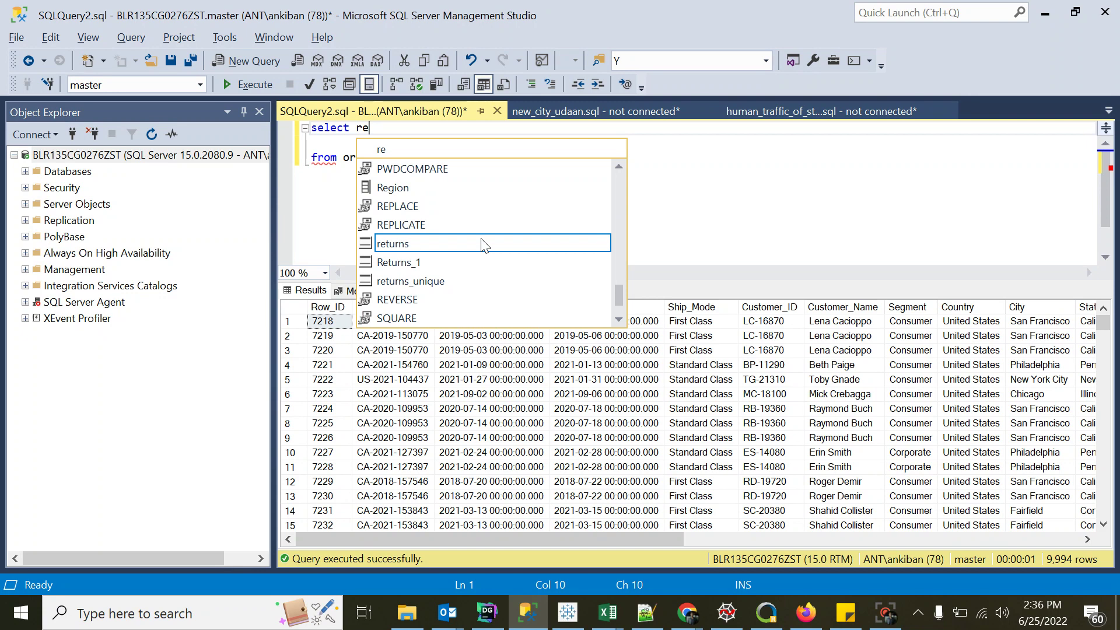
{"action": "type", "text": "gion,cust"}
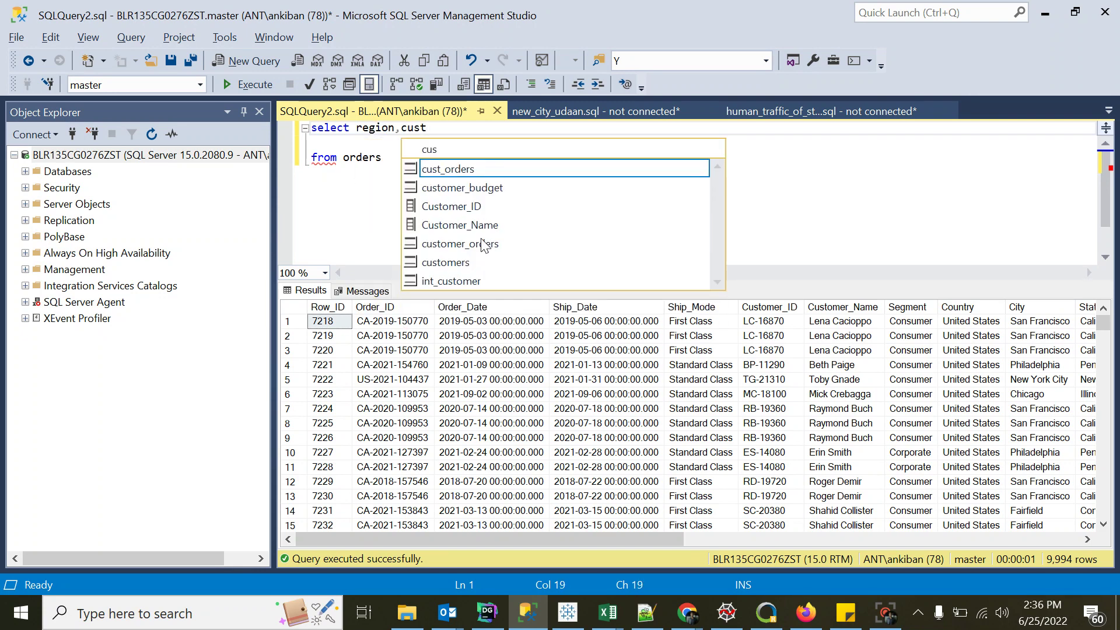
{"action": "type", "text": "omer_i"}
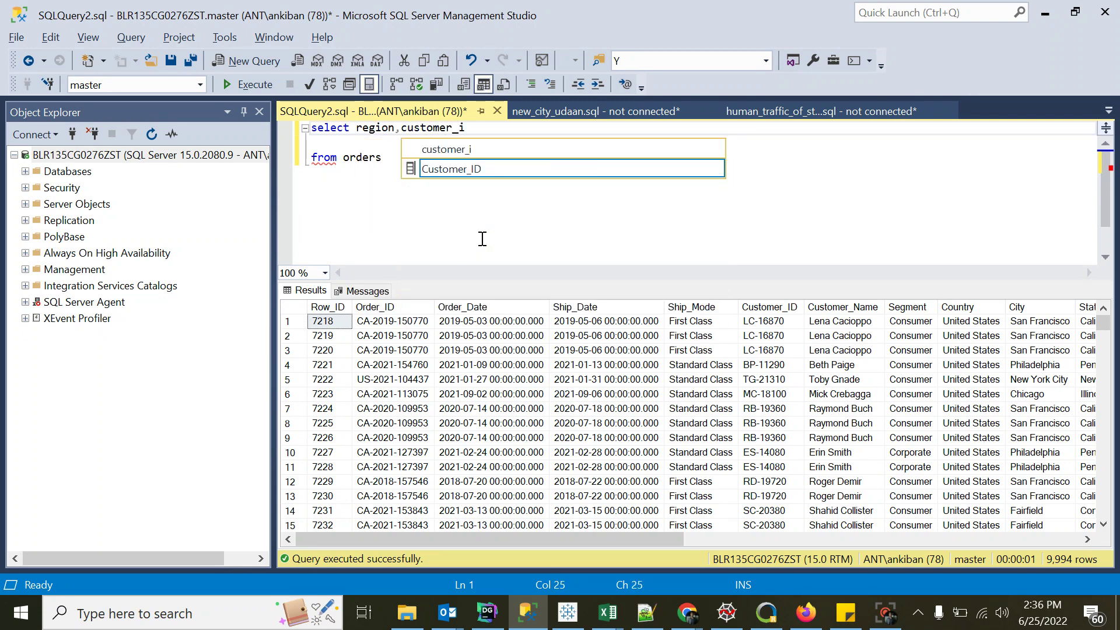
{"action": "type", "text": "d,sum(s"}
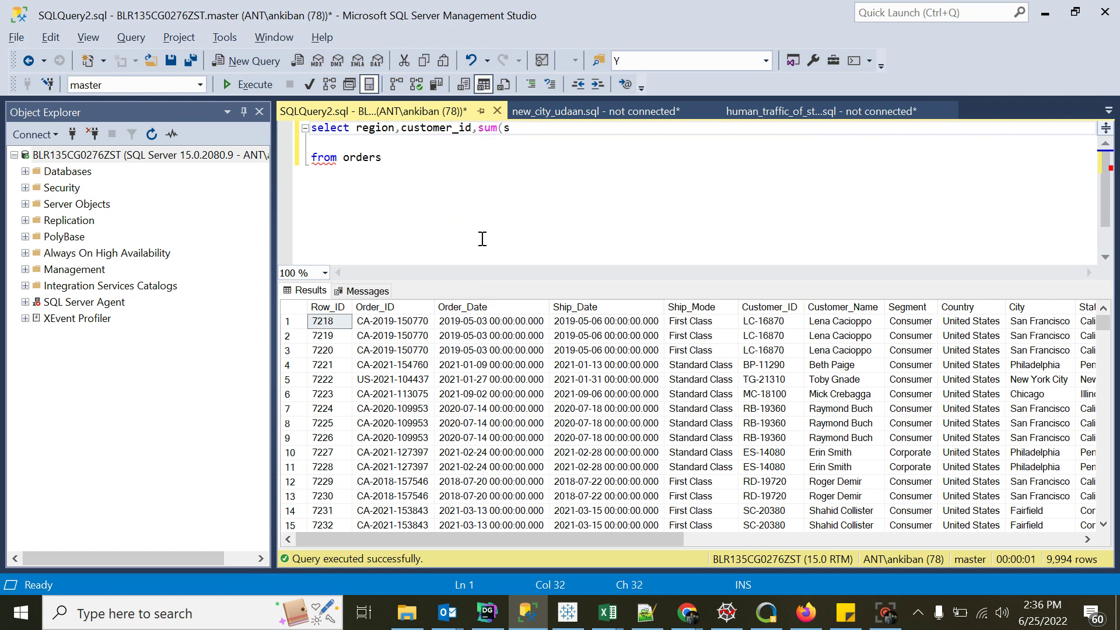
{"action": "type", "text": "ales) as sales"}
{"action": "key", "text": "Down"}
{"action": "key", "text": "Down"}
{"action": "key", "text": "Down"}
{"action": "key", "text": "Down"}
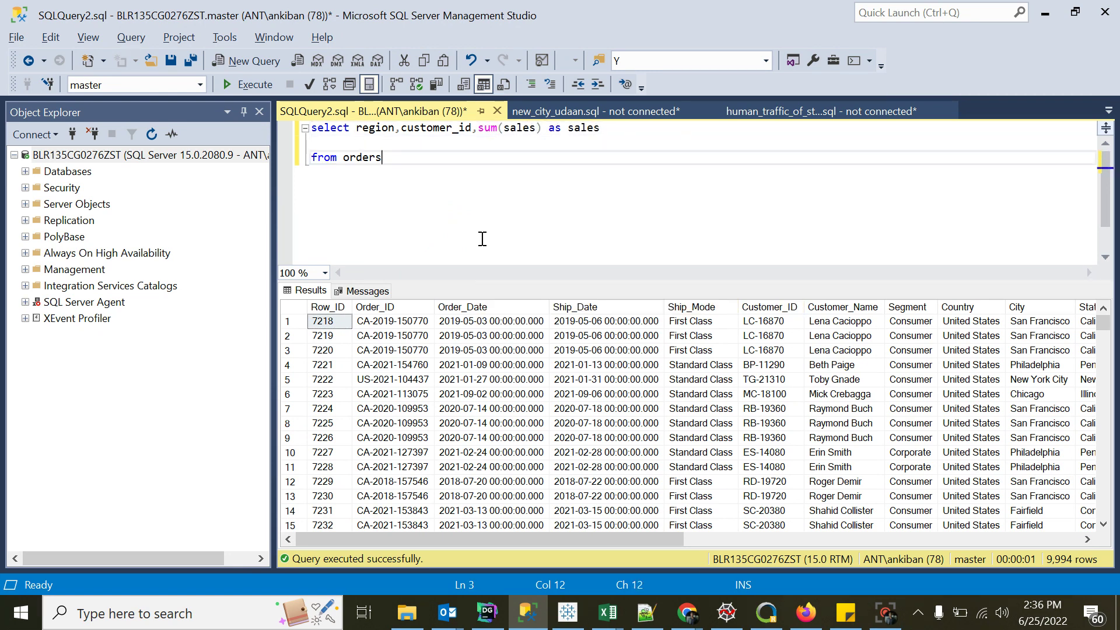
{"action": "type", "text": "group by"}
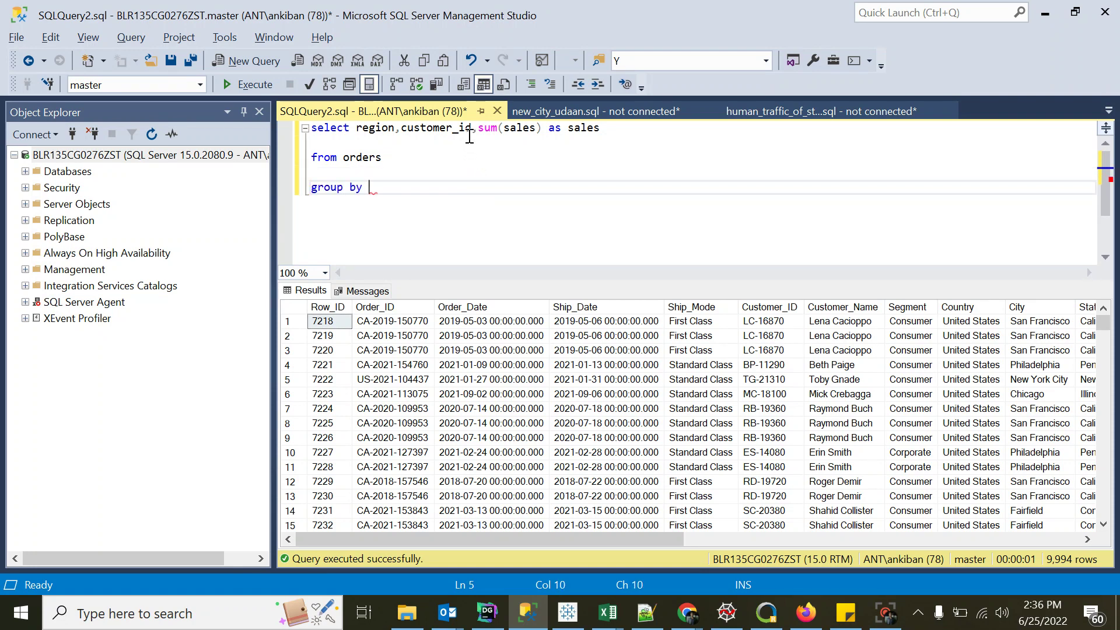
{"action": "left_click", "coordinate": [470, 132]}
{"action": "key", "text": "shift+Left"}
{"action": "key", "text": "shift+Left"}
{"action": "key", "text": "shift+Left"}
{"action": "key", "text": "shift+Left"}
{"action": "key", "text": "shift+Left"}
{"action": "key", "text": "shift+Left"}
{"action": "key", "text": "shift+Left"}
{"action": "key", "text": "shift+Left"}
{"action": "key", "text": "shift+Left"}
{"action": "key", "text": "shift+Left"}
{"action": "key", "text": "shift+Left"}
{"action": "key", "text": "shift+Left"}
{"action": "key", "text": "shift+Left"}
{"action": "key", "text": "shift+Left"}
{"action": "key", "text": "shift+Left"}
{"action": "key", "text": "shift+Left"}
{"action": "key", "text": "shift+Left"}
{"action": "key", "text": "shift+Left"}
{"action": "key", "text": "ctrl+c"}
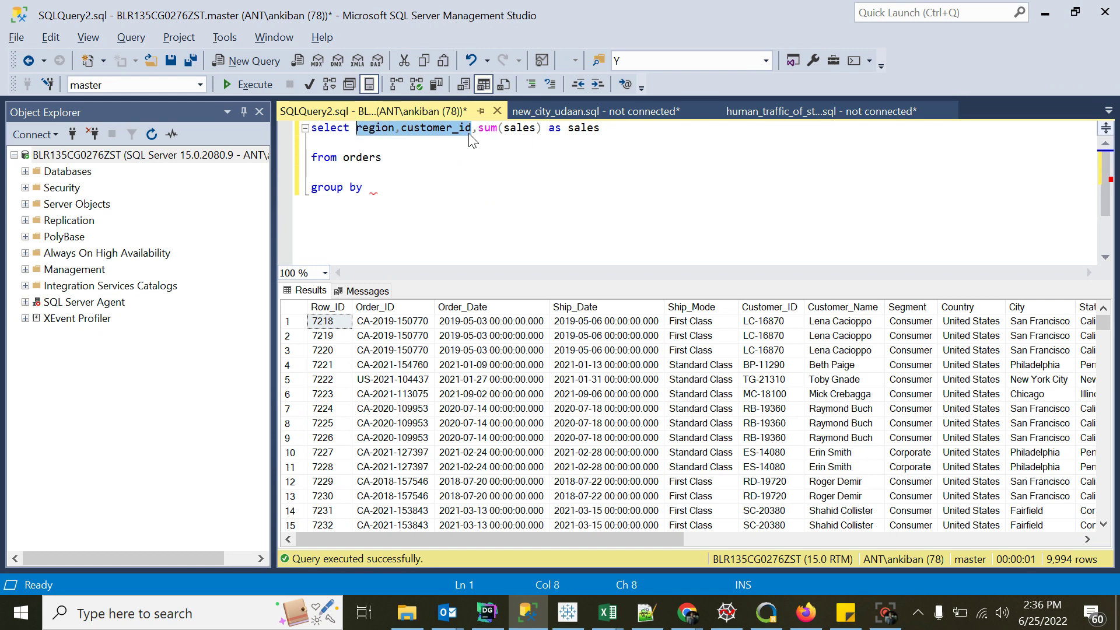
{"action": "left_click", "coordinate": [409, 188]}
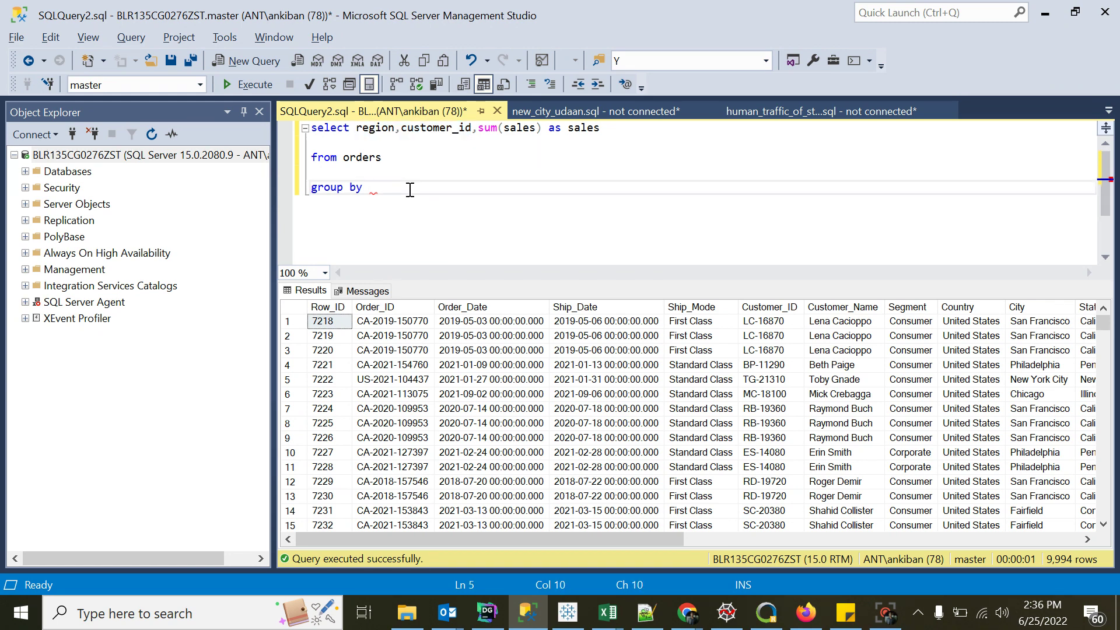
{"action": "key", "text": "ctrl+v"}
{"action": "left_click", "coordinate": [242, 84]}
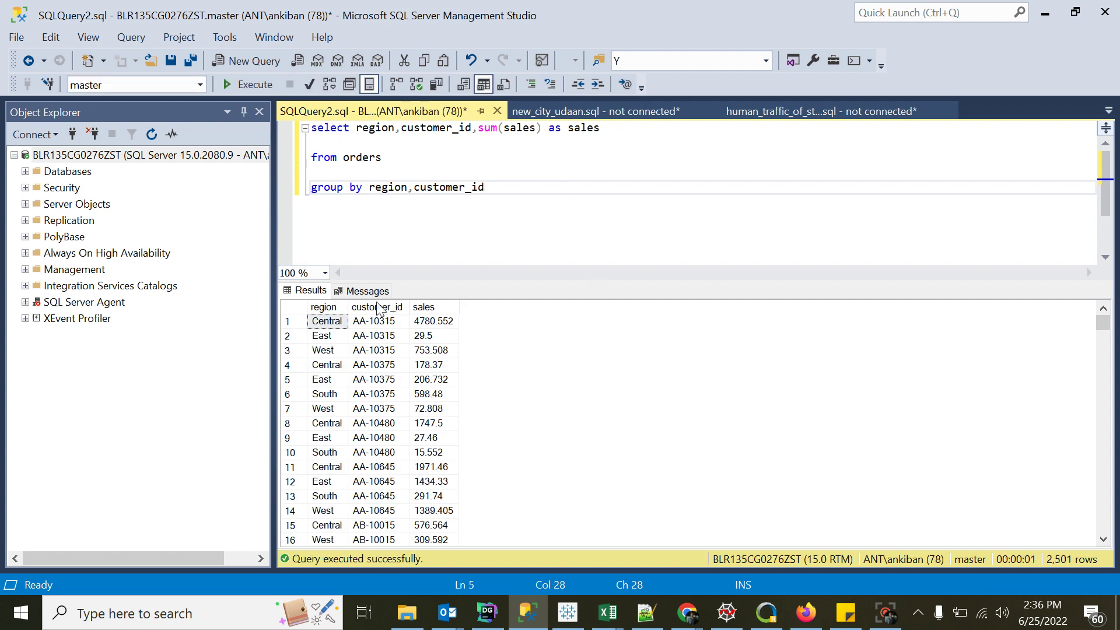
Add 'order by region' and rerun, returning 2,501 rows starting with Central
{"action": "key", "text": "Return"}
{"action": "type", "text": "or"}
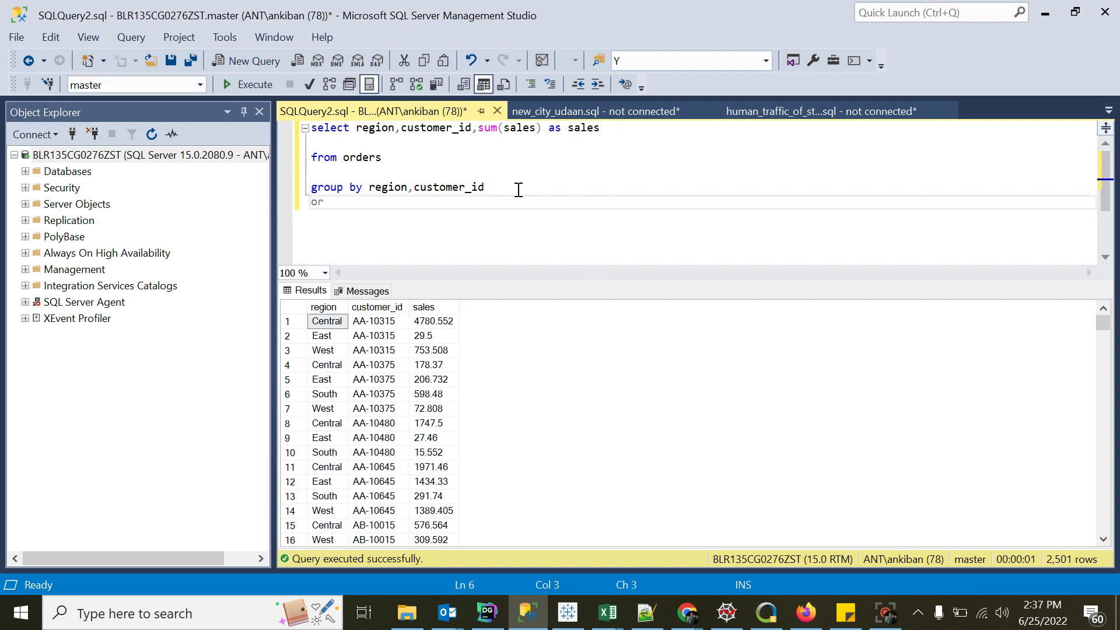
{"action": "type", "text": "der by region"}
{"action": "left_click", "coordinate": [254, 85]}
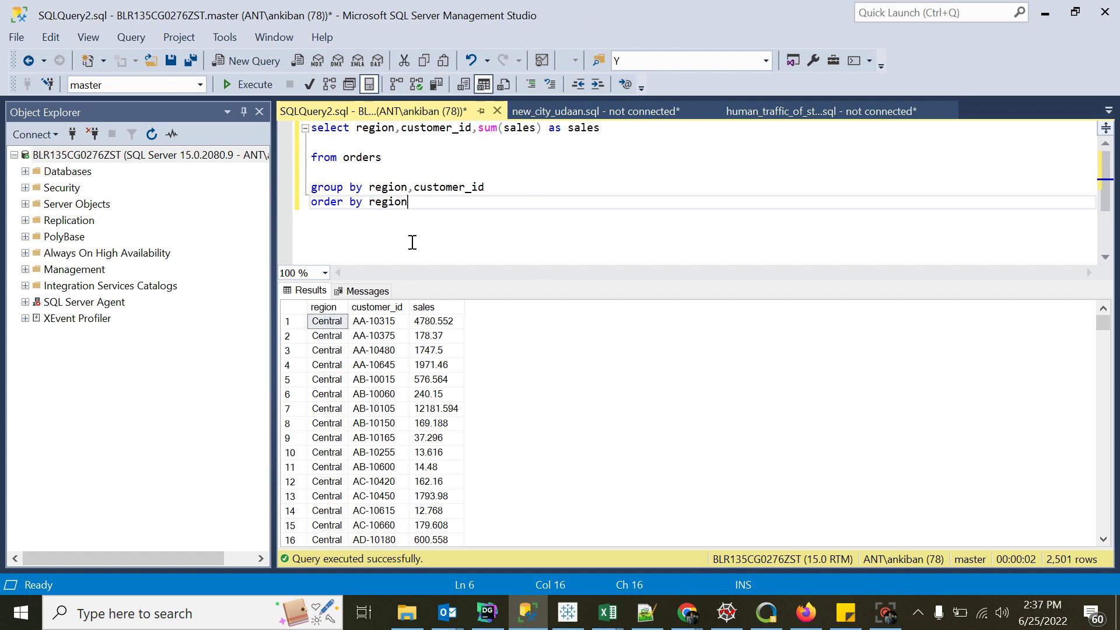
{"action": "left_click", "coordinate": [336, 147]}
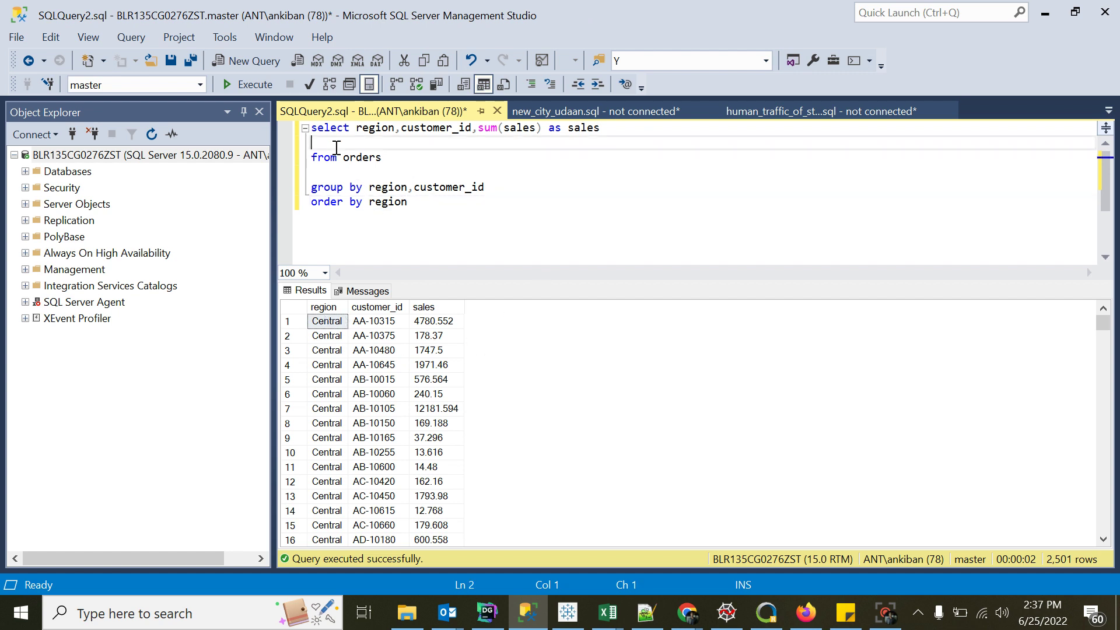
Add a column ,rank() over(partition by region order by sum(sales) desc) as rn
{"action": "type", "text": ",rank"}
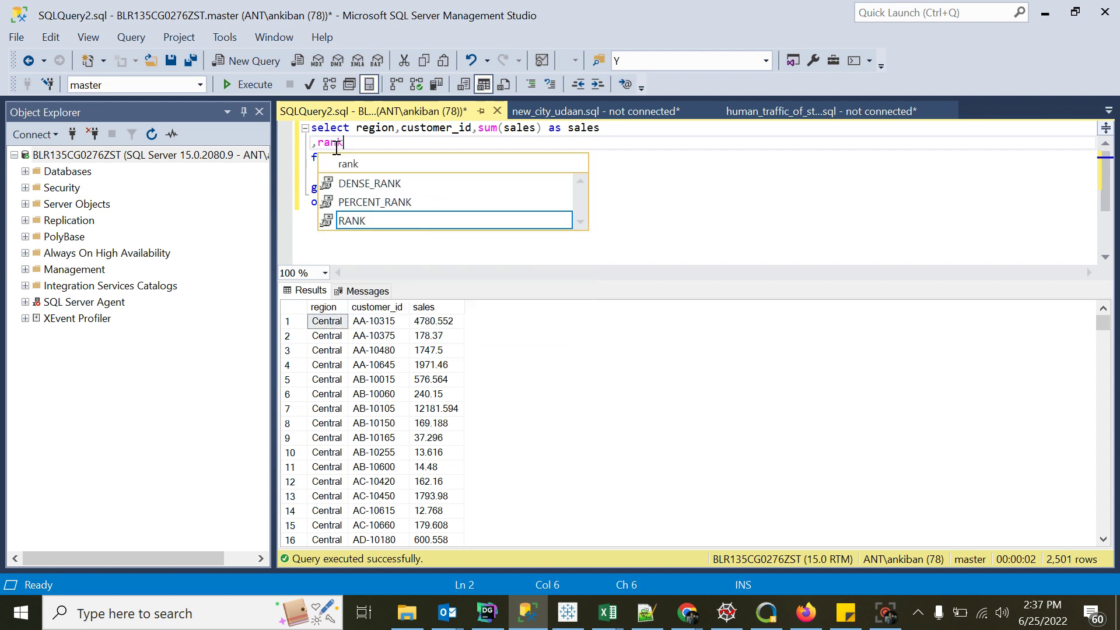
{"action": "type", "text": "() ove"}
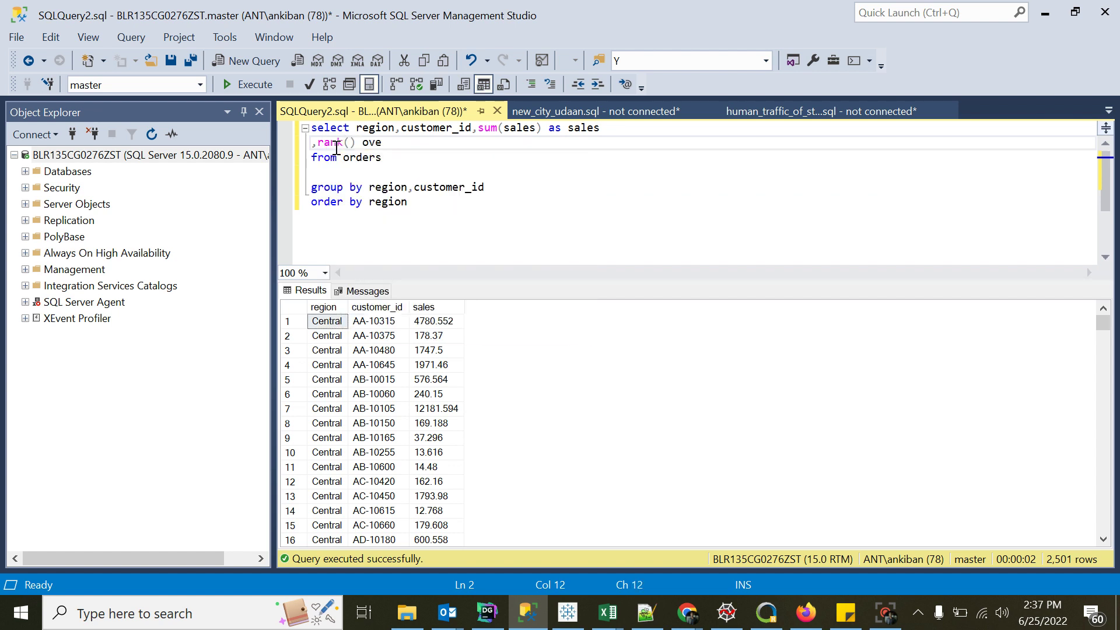
{"action": "type", "text": "r(partition by region"}
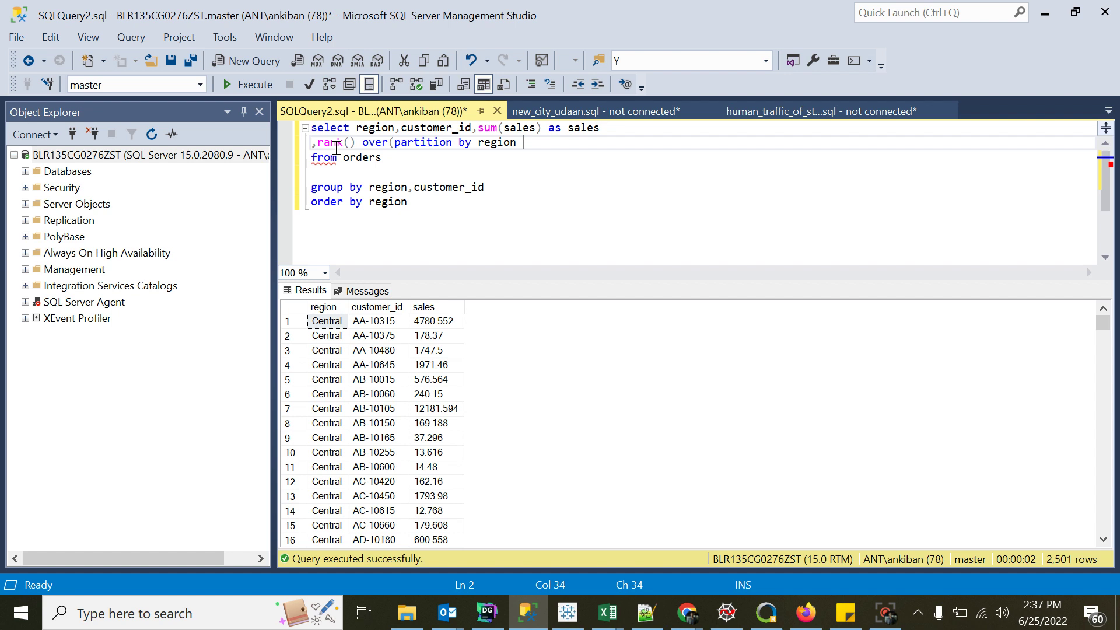
{"action": "type", "text": " order by"}
{"action": "left_click_drag", "start_coordinate": [543, 127], "coordinate": [531, 127]}
{"action": "key", "text": "shift+ctrl+Left"}
{"action": "key", "text": "shift+ctrl+Left"}
{"action": "key", "text": "shift+ctrl+Left"}
{"action": "key", "text": "ctrl+c"}
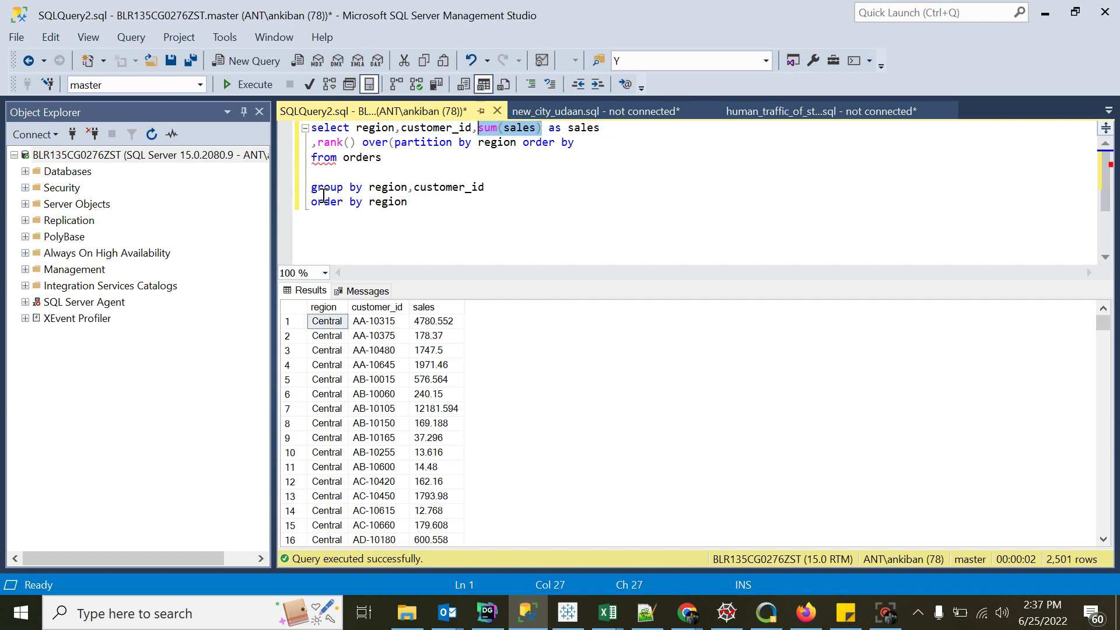
{"action": "left_click", "coordinate": [597, 145]}
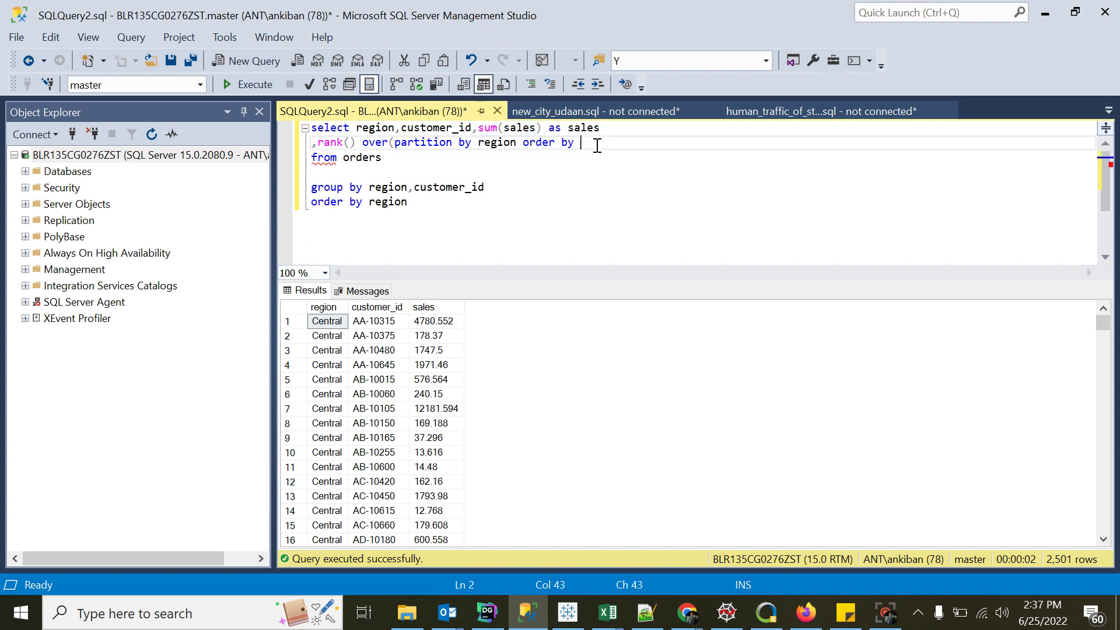
{"action": "key", "text": "ctrl+v"}
{"action": "type", "text": "desc) as rn"}
Wrap the query in select * from ( … ) and filter it with where rn<=5
{"action": "key", "text": "Home"}
{"action": "key", "text": "Down"}
{"action": "key", "text": "Up"}
{"action": "key", "text": "Up"}
{"action": "key", "text": "Return"}
{"action": "key", "text": "Return"}
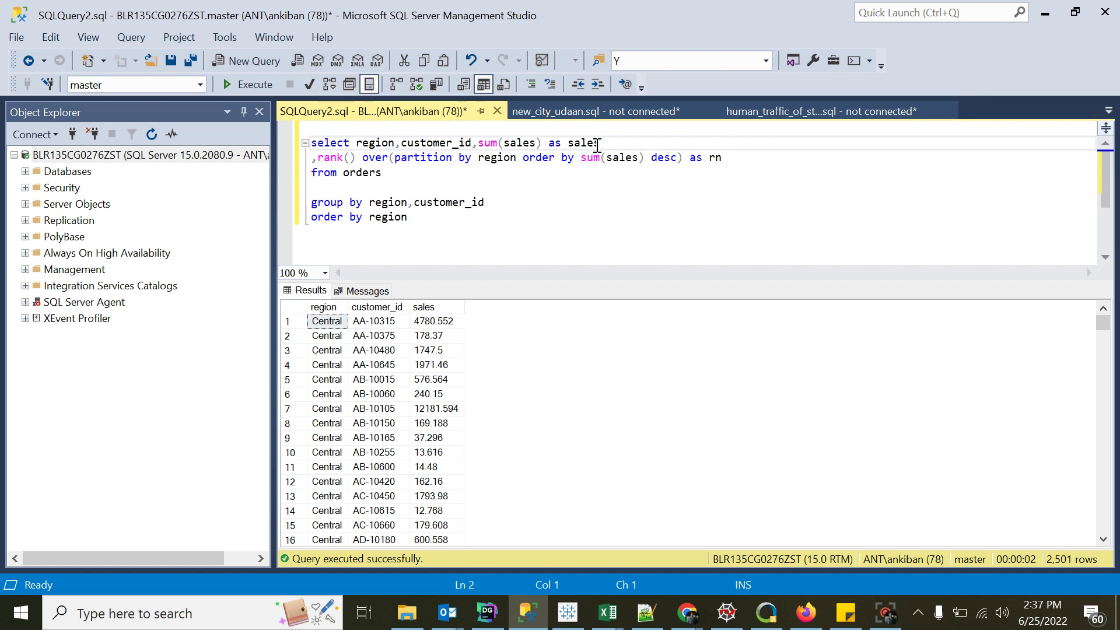
{"action": "key", "text": "Up"}
{"action": "key", "text": "Up"}
{"action": "type", "text": "select * from ("}
{"action": "left_click", "coordinate": [499, 218]}
{"action": "type", "text": ")"}
{"action": "key", "text": "Return"}
{"action": "key", "text": "Return"}
{"action": "key", "text": "Up"}
{"action": "type", "text": "where rn<=5"}
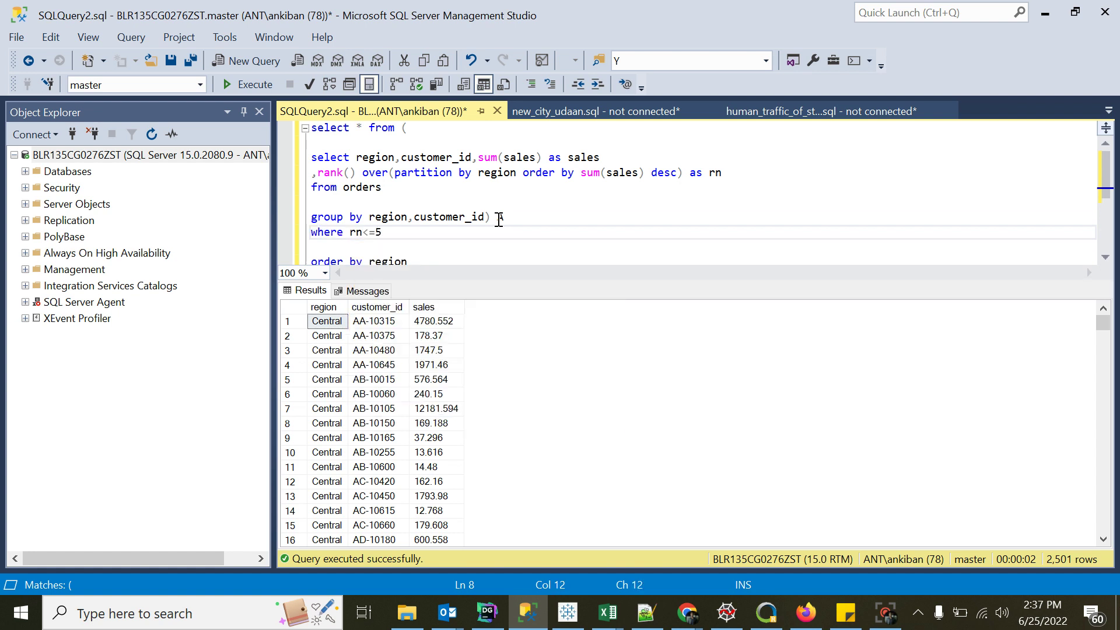
Run the ranked query (20 rows) and select the top 5 Central and East customer IDs to compare
{"action": "left_click", "coordinate": [238, 87]}
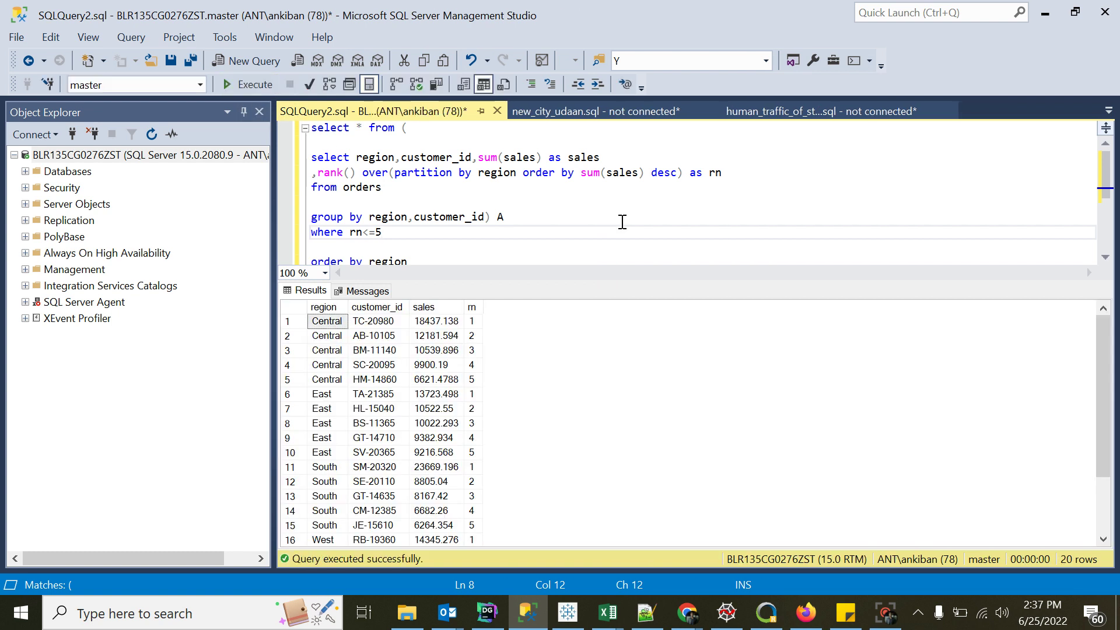
{"action": "left_click", "coordinate": [367, 322]}
{"action": "key", "text": "shift+Down"}
{"action": "key", "text": "shift+Down"}
{"action": "key", "text": "shift+Down"}
{"action": "key", "text": "shift+Down"}
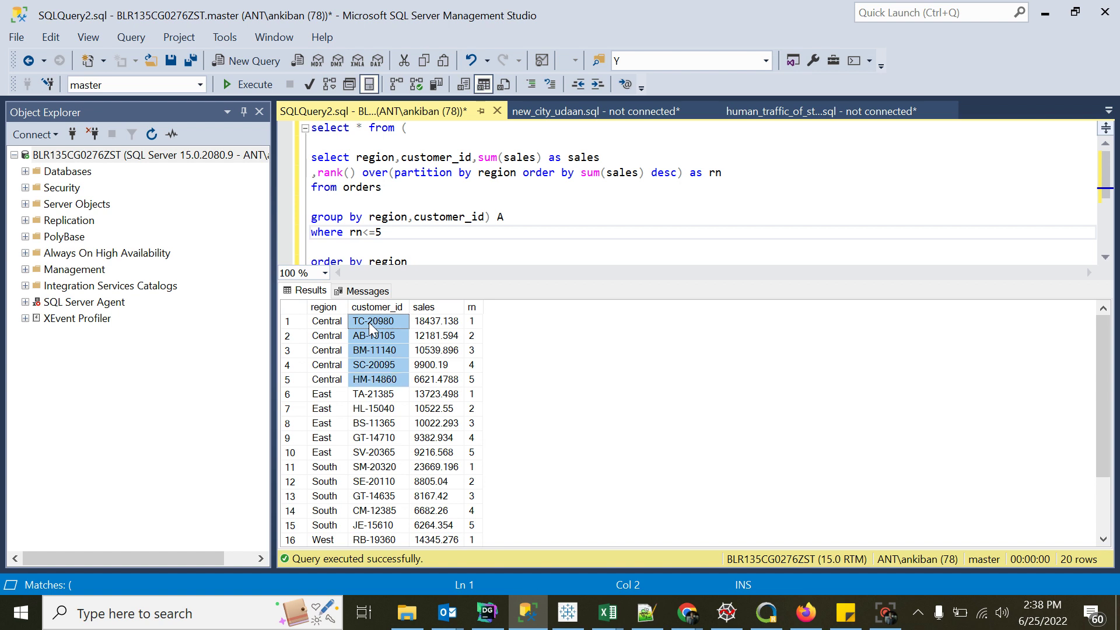
{"action": "left_click", "coordinate": [369, 397]}
{"action": "key", "text": "shift+Down"}
{"action": "key", "text": "shift+Down"}
{"action": "key", "text": "shift+Down"}
{"action": "key", "text": "shift+Down"}
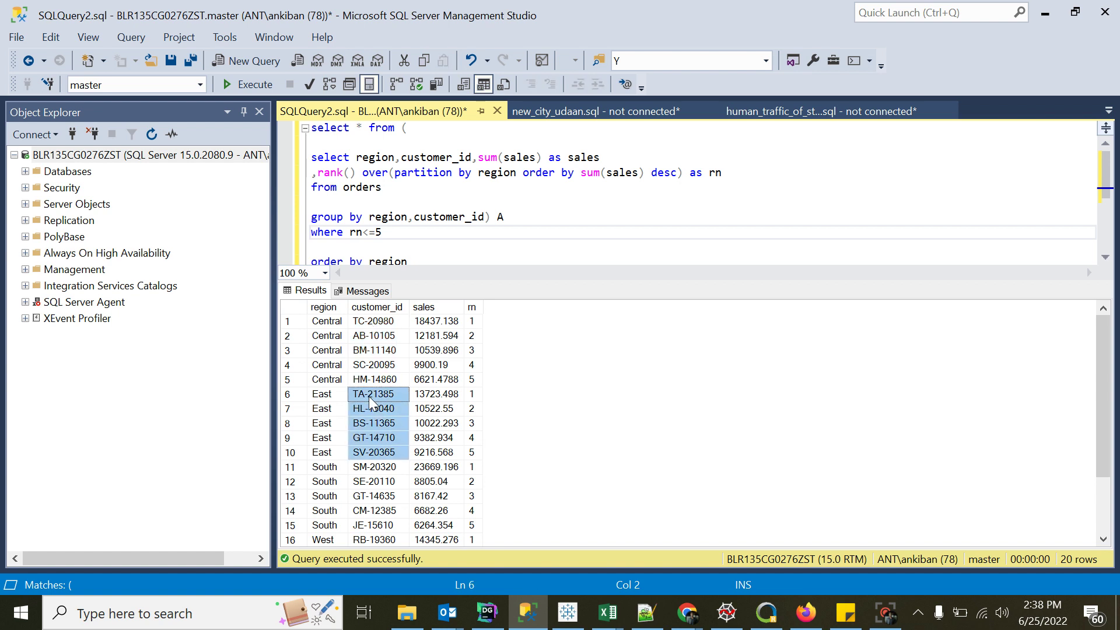
Delete the three blank lines from the query, then return to Tableau
{"action": "left_click", "coordinate": [350, 246]}
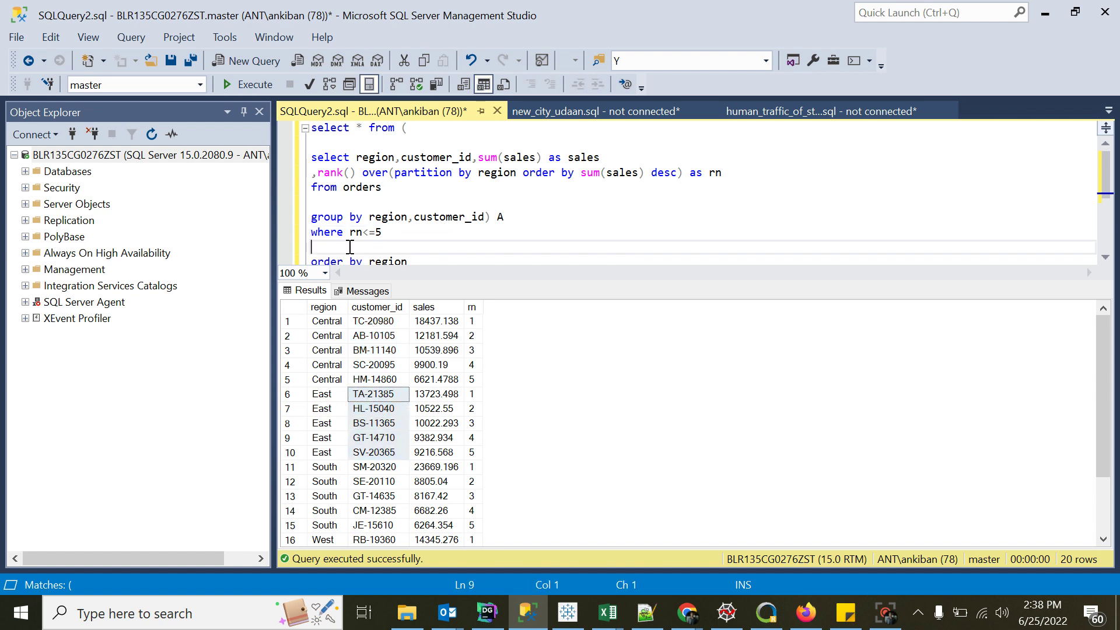
{"action": "key", "text": "Delete"}
{"action": "left_click", "coordinate": [322, 204]}
{"action": "key", "text": "BackSpace"}
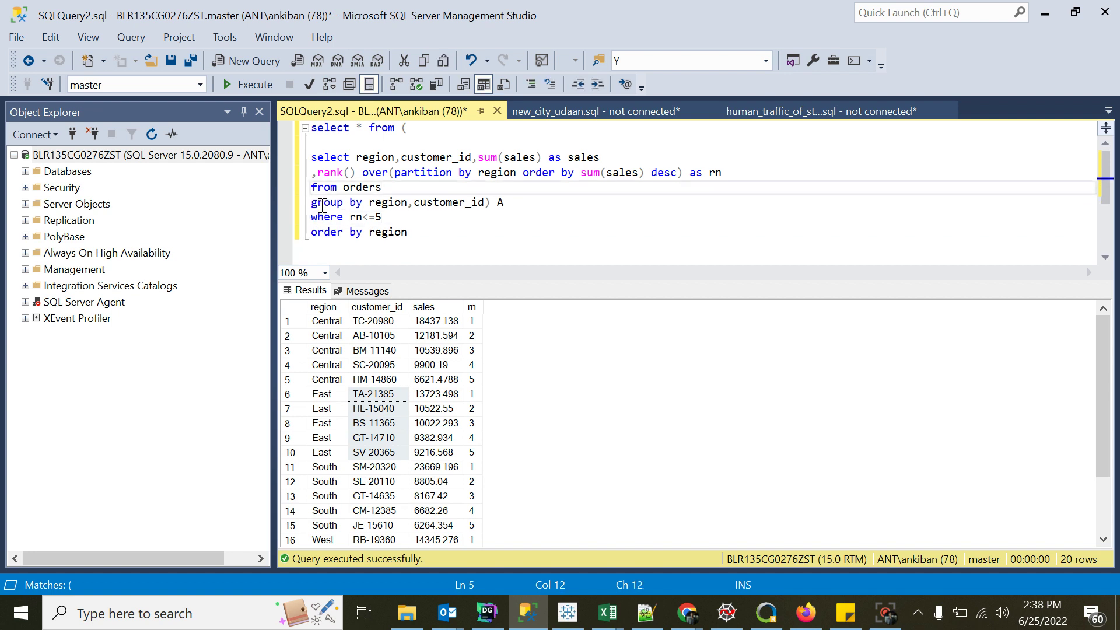
{"action": "left_click", "coordinate": [356, 140]}
{"action": "key", "text": "BackSpace"}
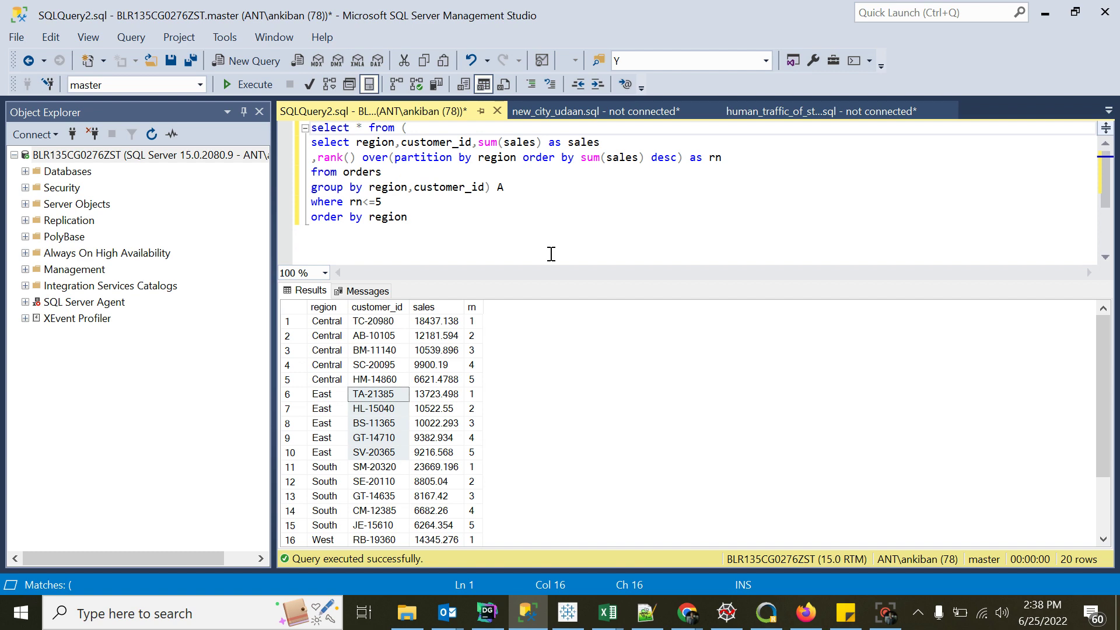
{"action": "left_click", "coordinate": [567, 612]}
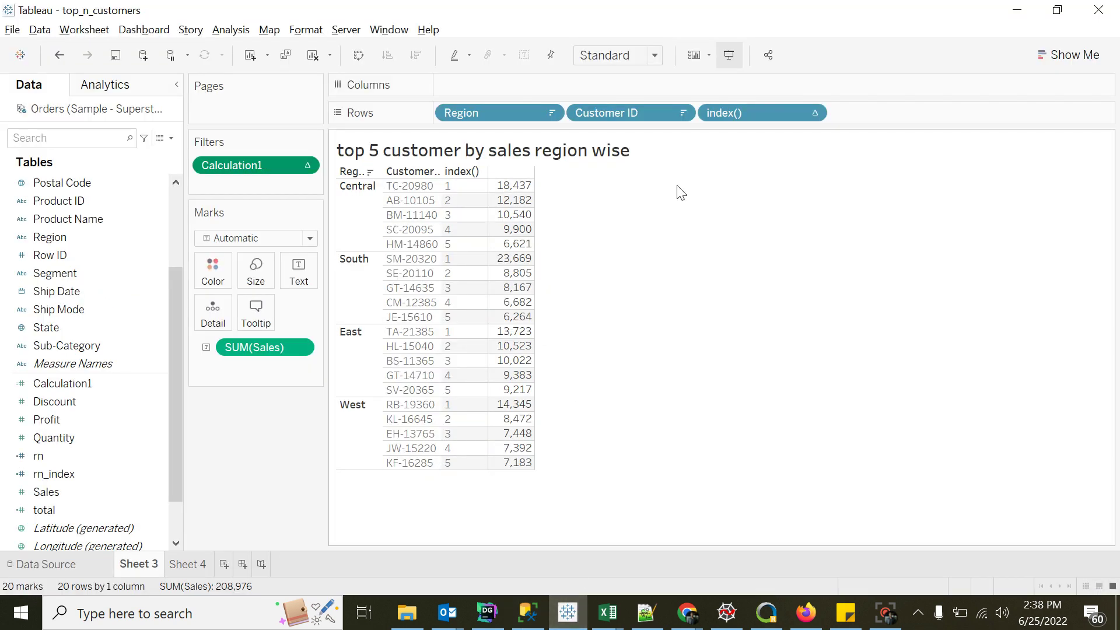
On Sheet 4, put Region and Customer ID on Rows and SUM(Sales) on Text
{"action": "left_click", "coordinate": [190, 564]}
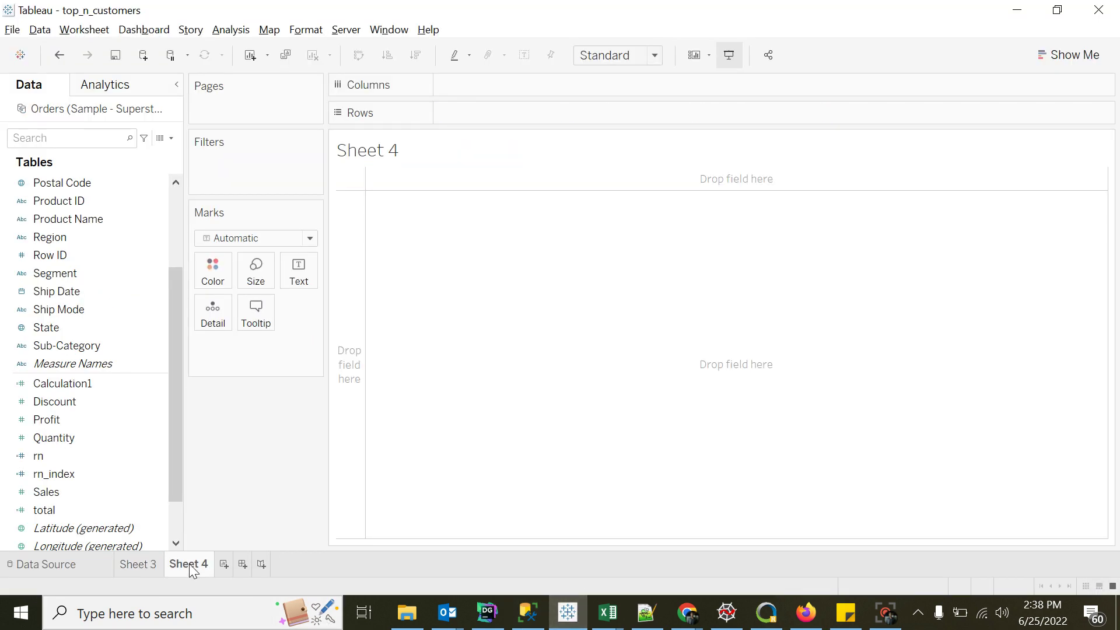
{"action": "left_click_drag", "start_coordinate": [68, 240], "coordinate": [522, 117]}
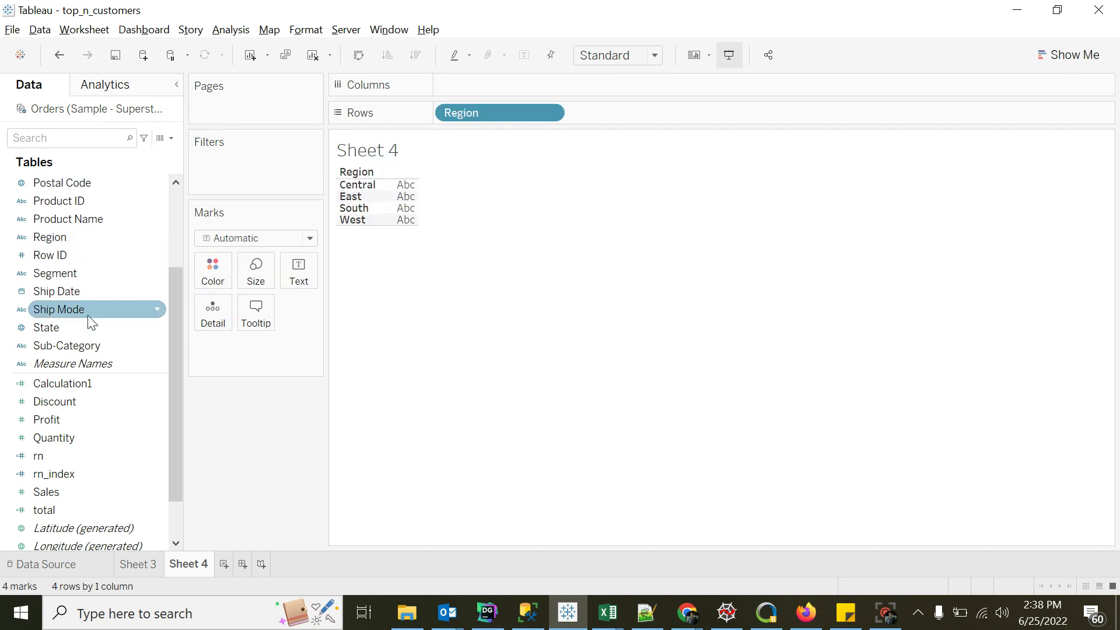
{"action": "left_click_drag", "start_coordinate": [175, 299], "coordinate": [179, 231]}
{"action": "left_click_drag", "start_coordinate": [107, 216], "coordinate": [673, 113]}
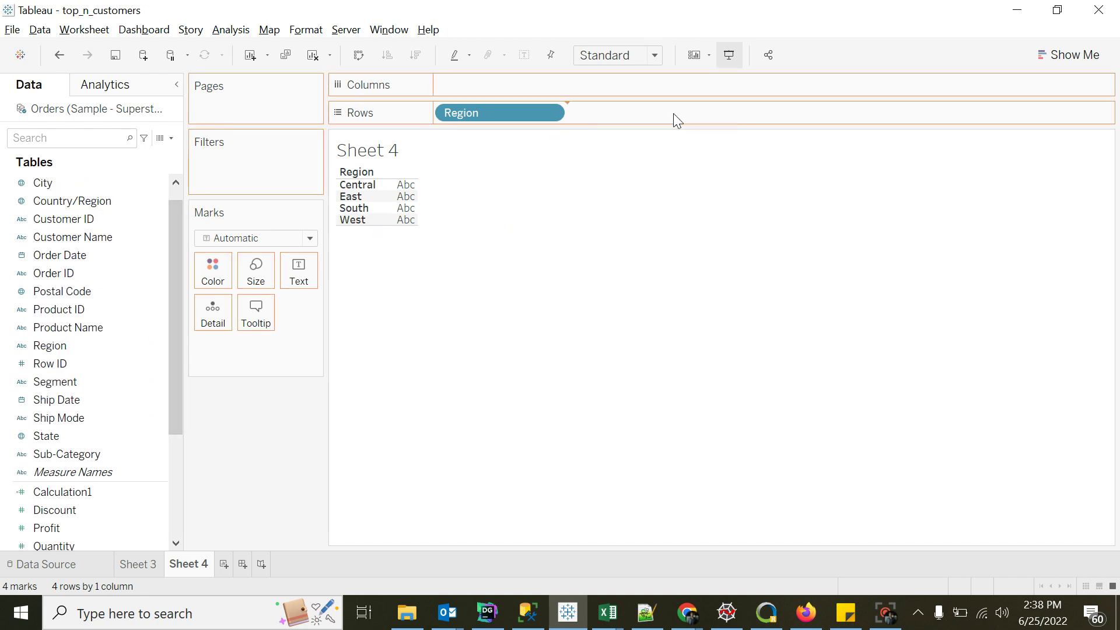
{"action": "left_click_drag", "start_coordinate": [177, 388], "coordinate": [175, 460]}
{"action": "left_click_drag", "start_coordinate": [77, 493], "coordinate": [306, 275]}
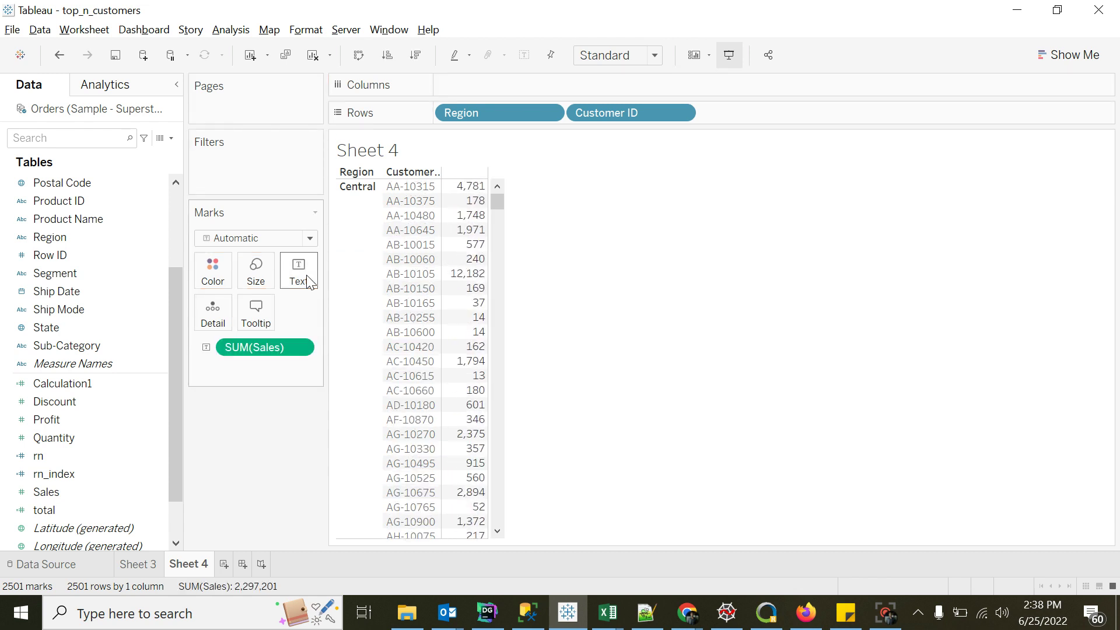
Sort the customers by sales in descending order within each region
{"action": "left_click", "coordinate": [417, 56]}
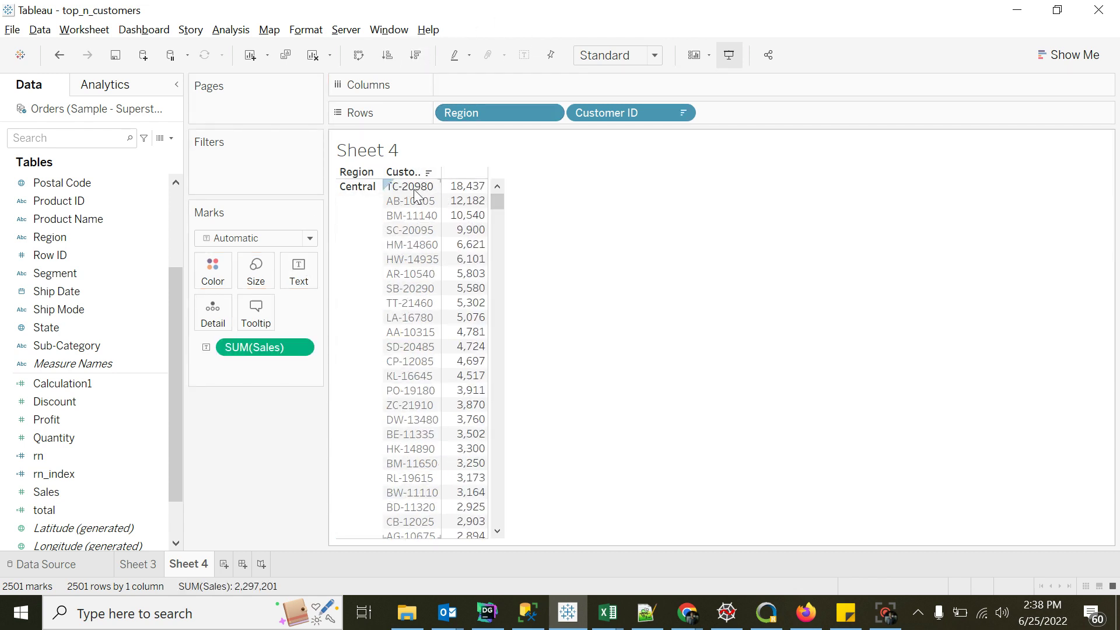
{"action": "left_click_drag", "start_coordinate": [500, 202], "coordinate": [499, 279]}
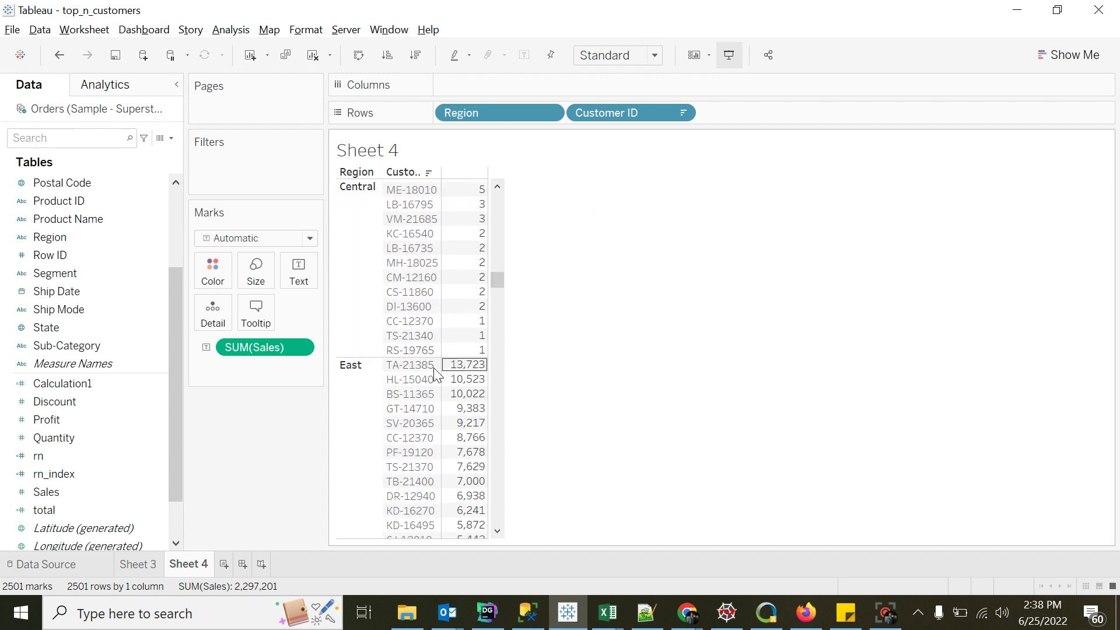
{"action": "left_click_drag", "start_coordinate": [499, 278], "coordinate": [506, 193]}
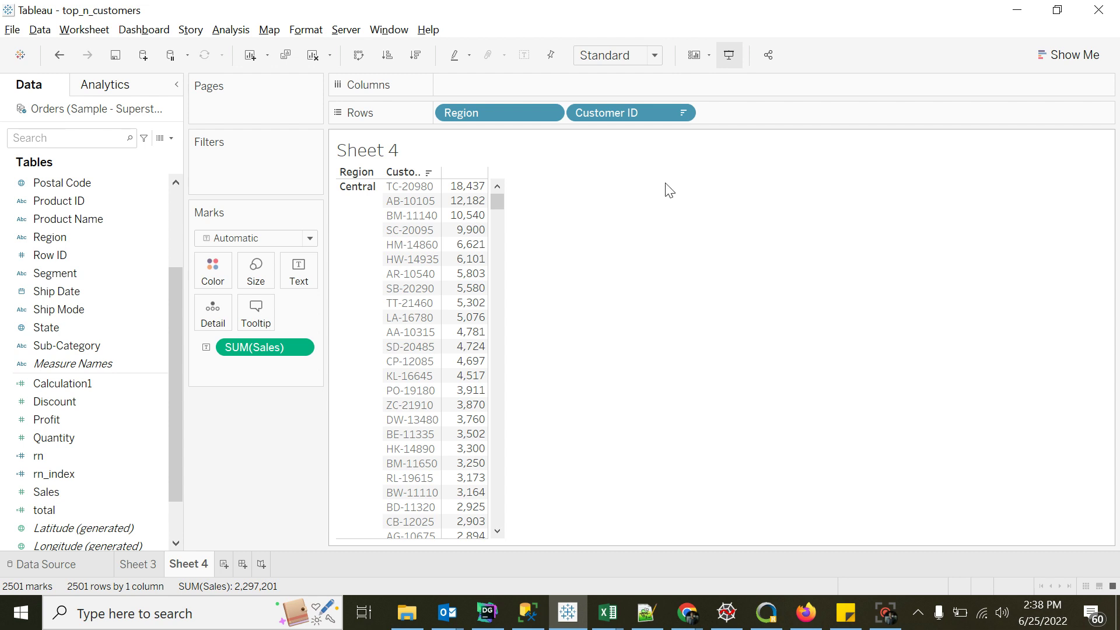
{"action": "left_click", "coordinate": [231, 29]}
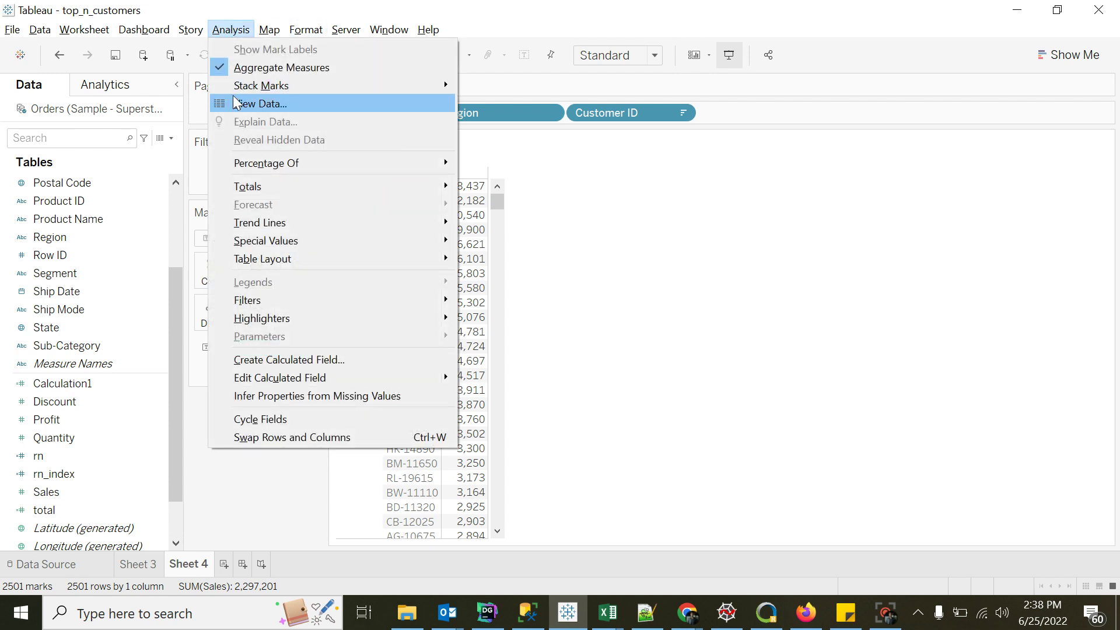
Create the calculated field rn_sales with the formula rank(sum([Sales]),'desc')
{"action": "left_click", "coordinate": [305, 359]}
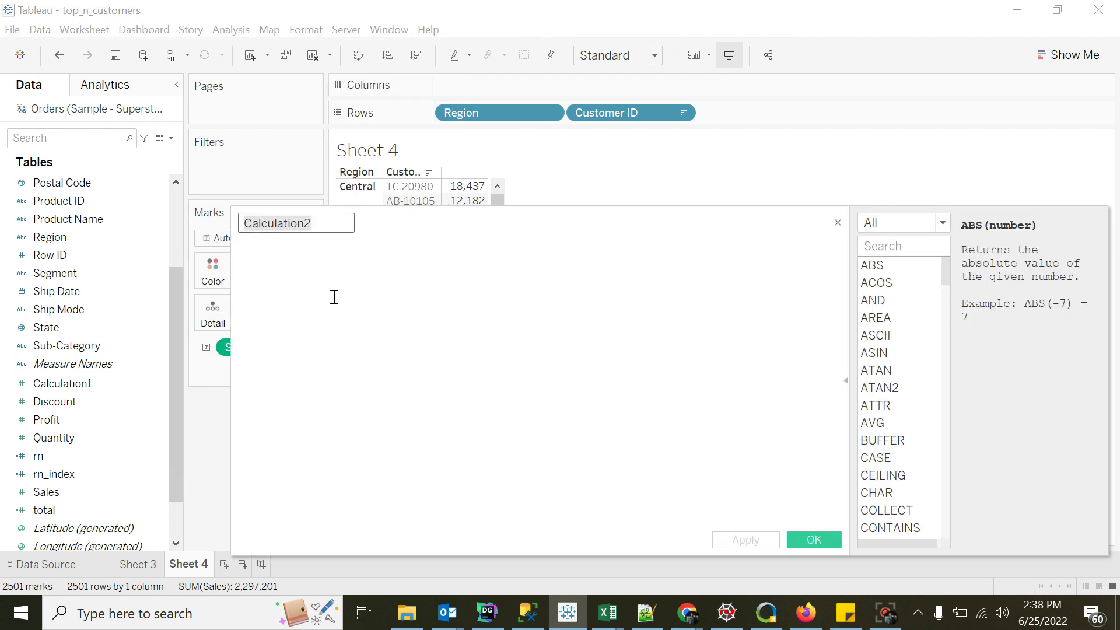
{"action": "type", "text": "rn_sales"}
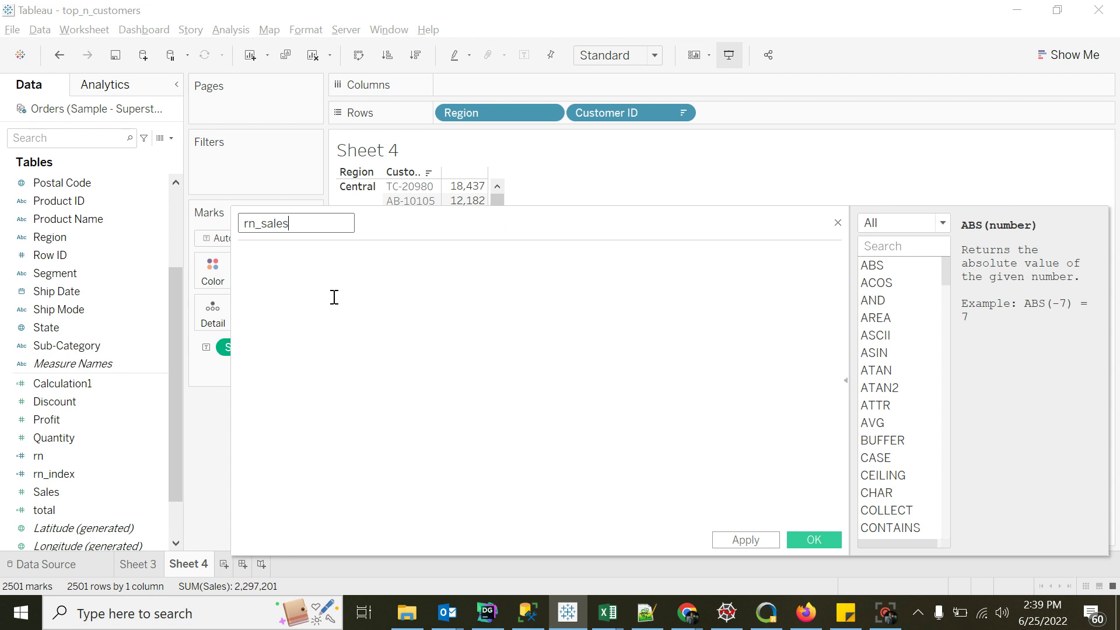
{"action": "left_click", "coordinate": [296, 273]}
{"action": "type", "text": "rank"}
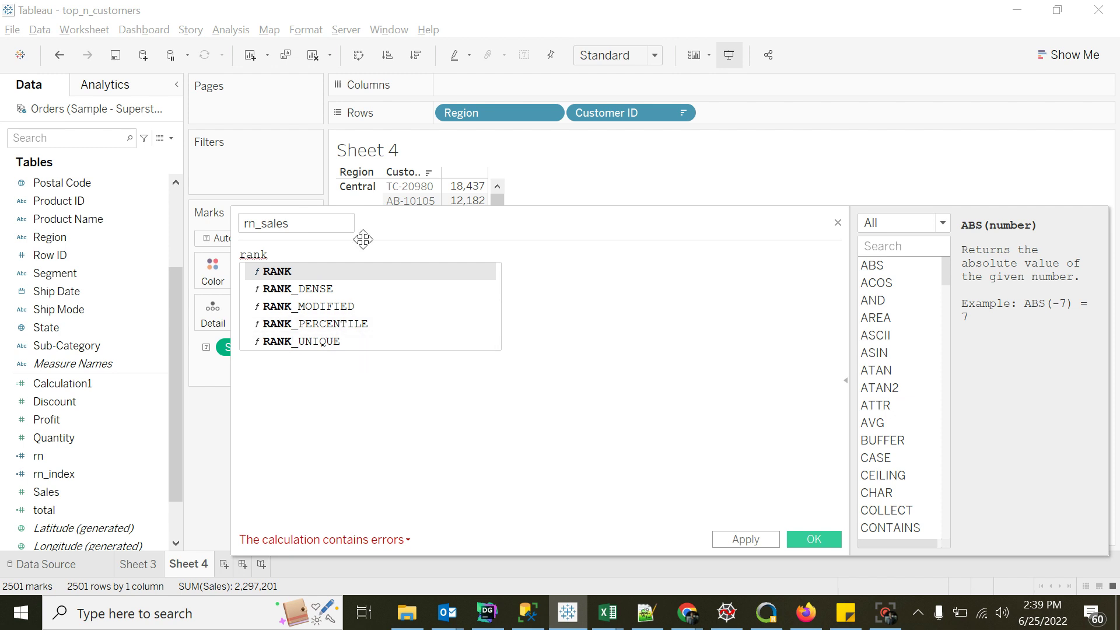
{"action": "type", "text": "("}
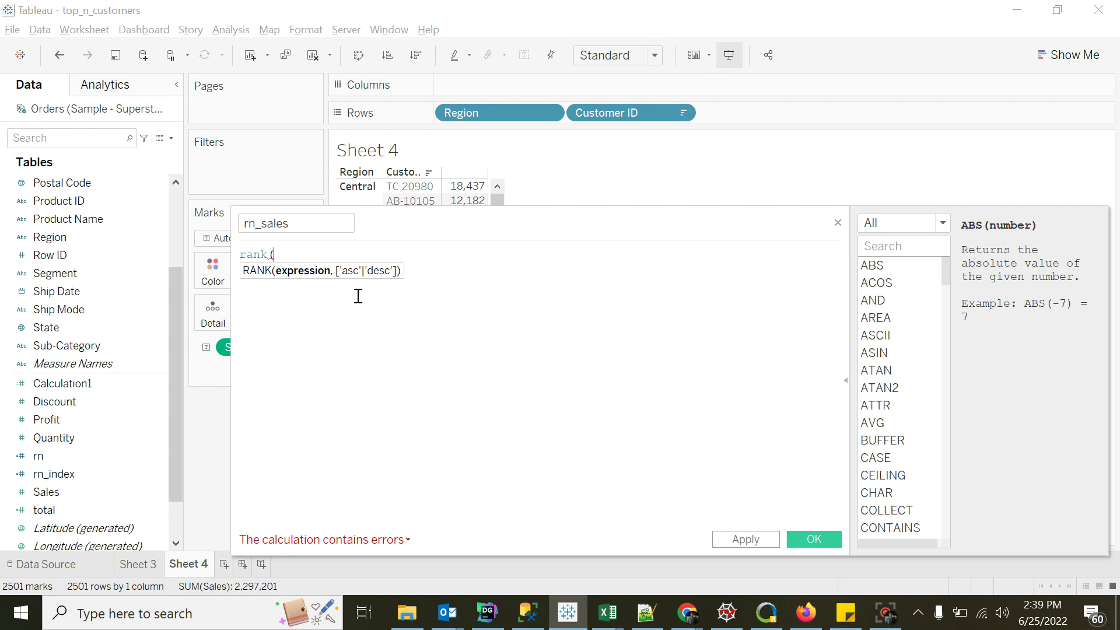
{"action": "type", "text": "sum"}
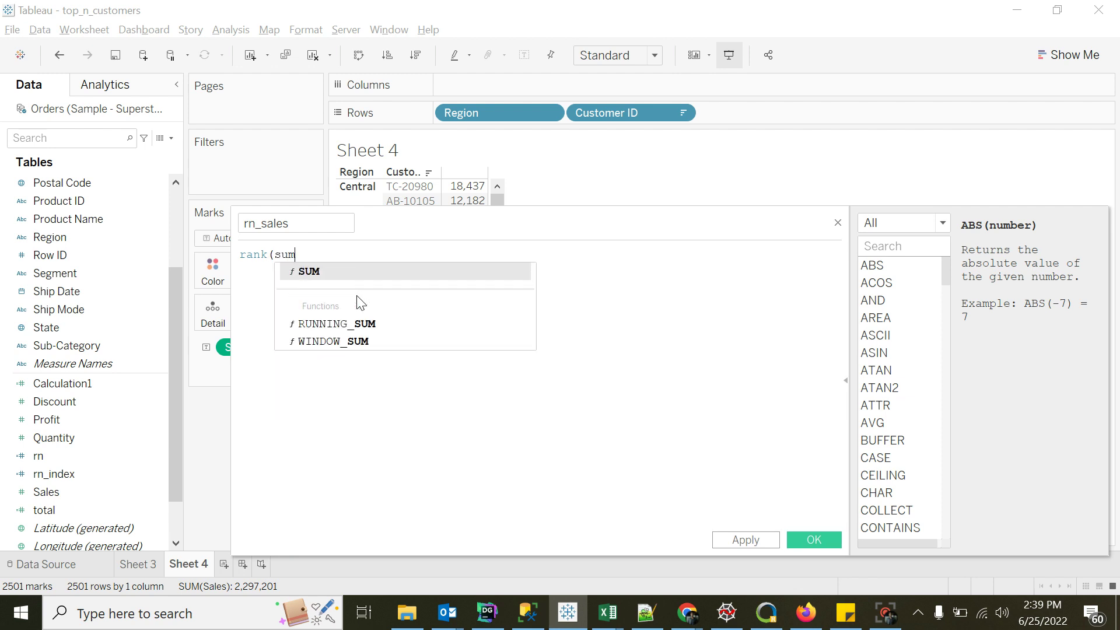
{"action": "type", "text": "(sa"}
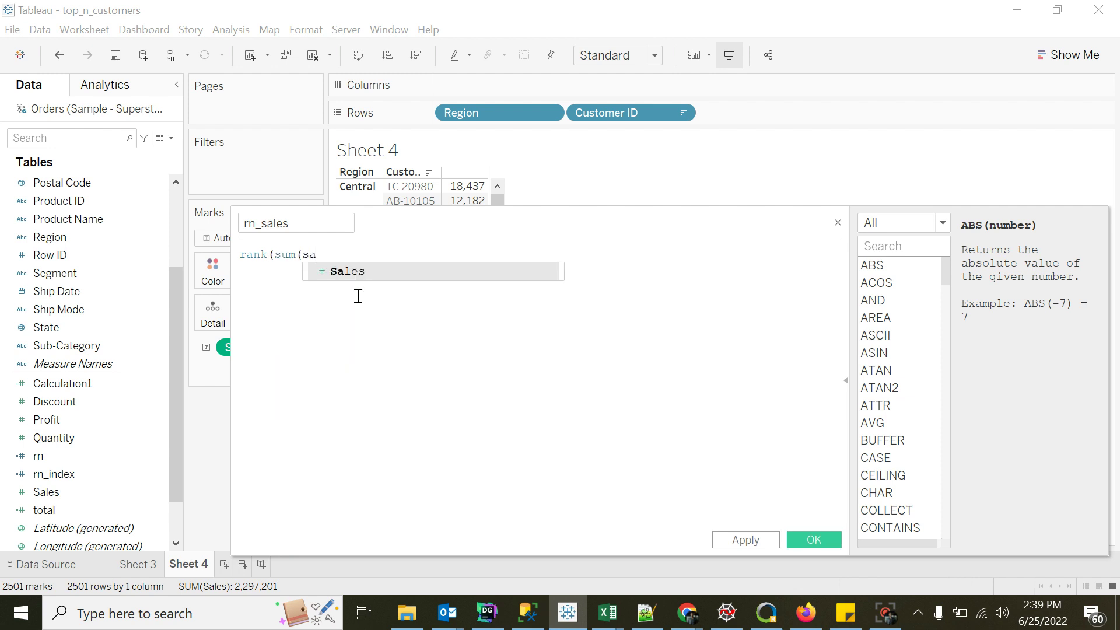
{"action": "left_click", "coordinate": [338, 274]}
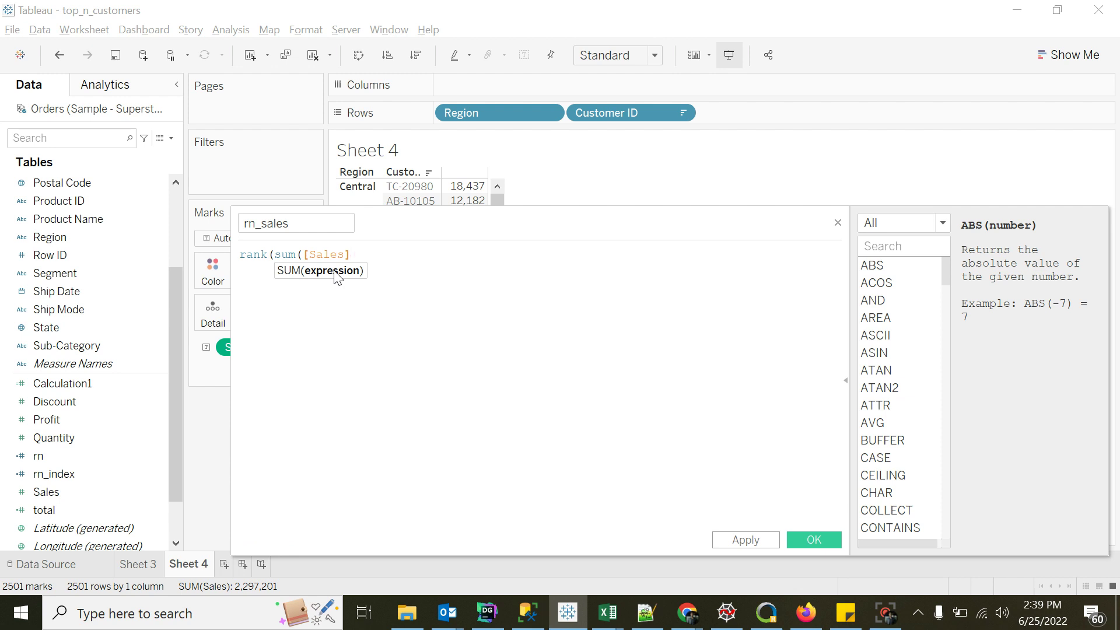
{"action": "type", "text": "),'"}
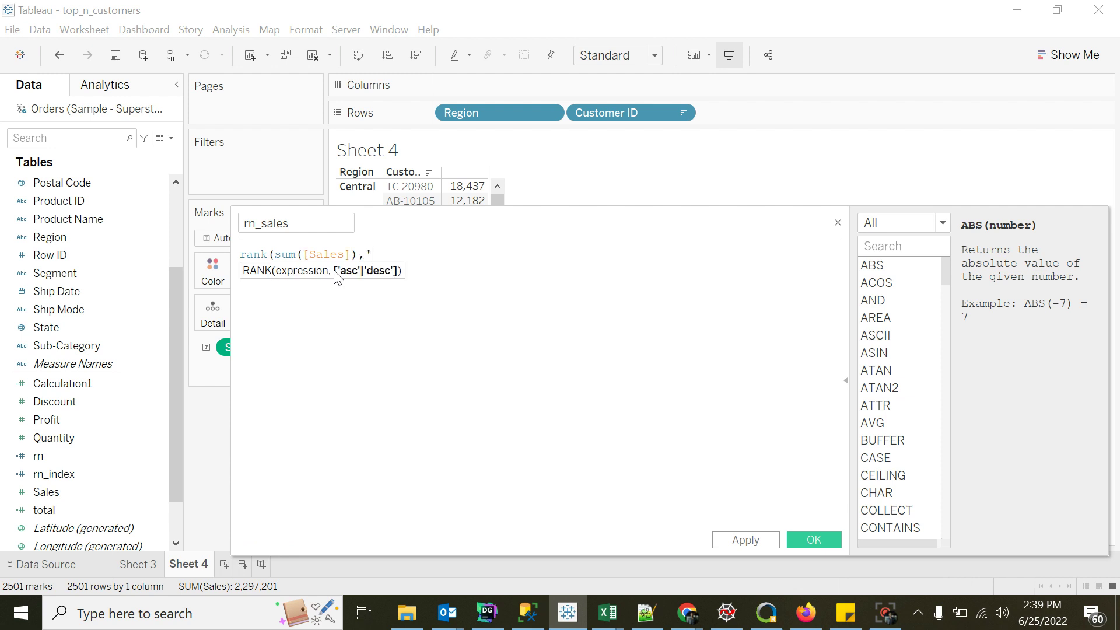
{"action": "type", "text": "desc')"}
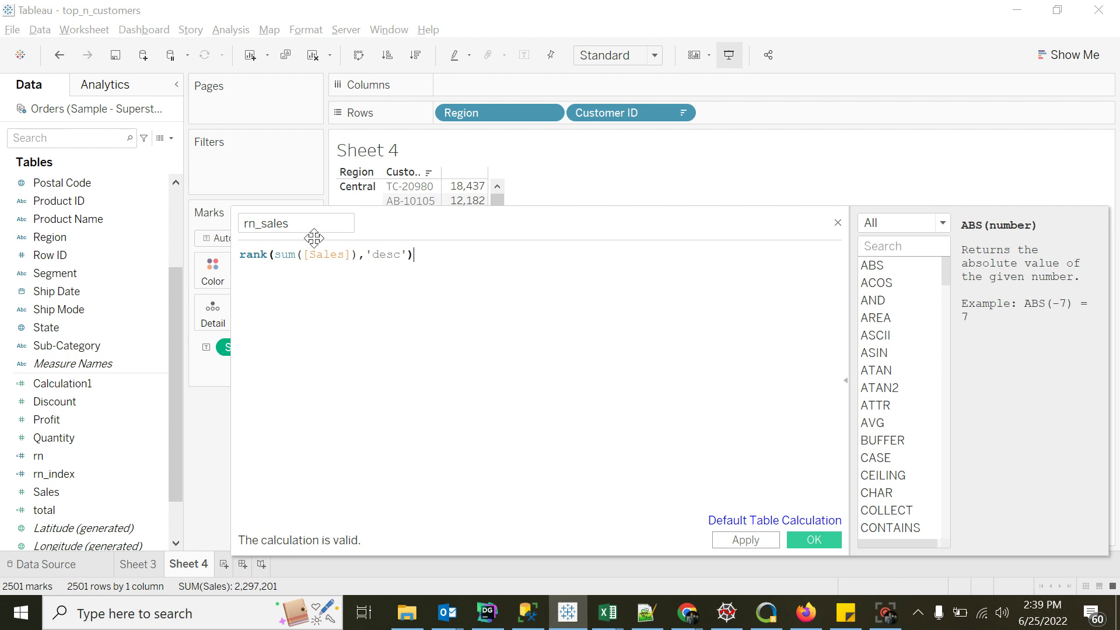
{"action": "left_click", "coordinate": [814, 540]}
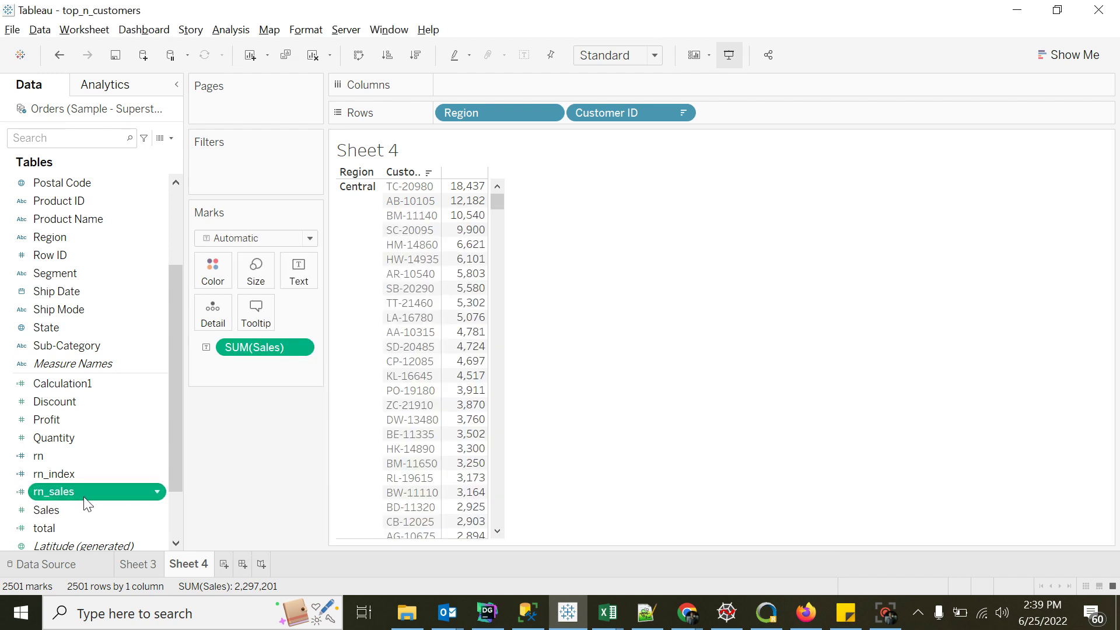
Convert the rn_sales field to Discrete
{"action": "right_click", "coordinate": [65, 491]}
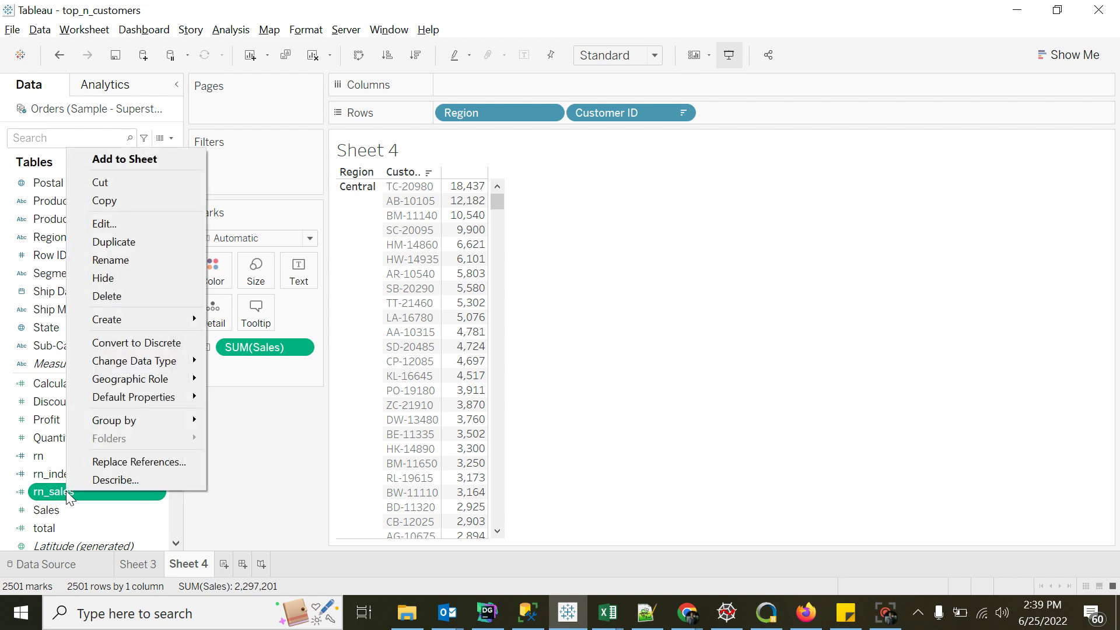
{"action": "left_click", "coordinate": [294, 482]}
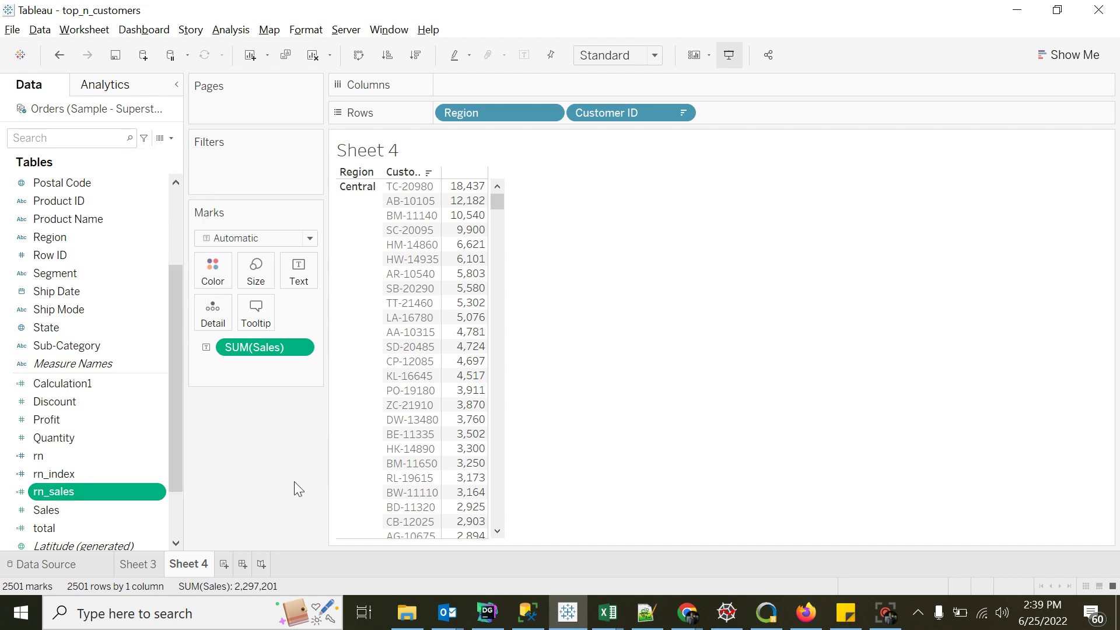
{"action": "right_click", "coordinate": [58, 492]}
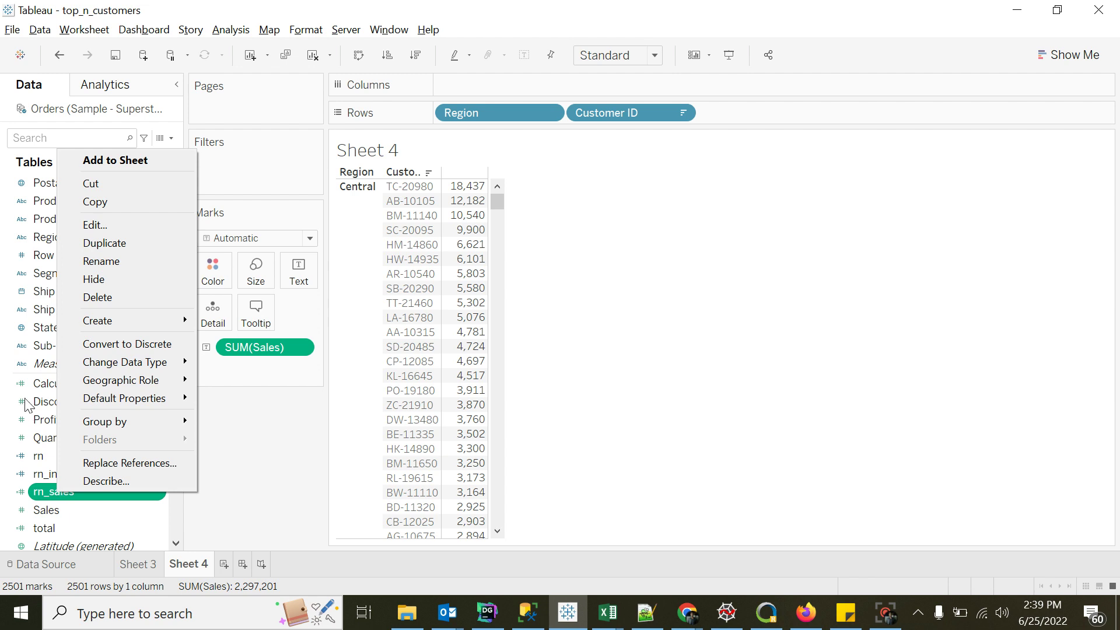
{"action": "left_click", "coordinate": [132, 345]}
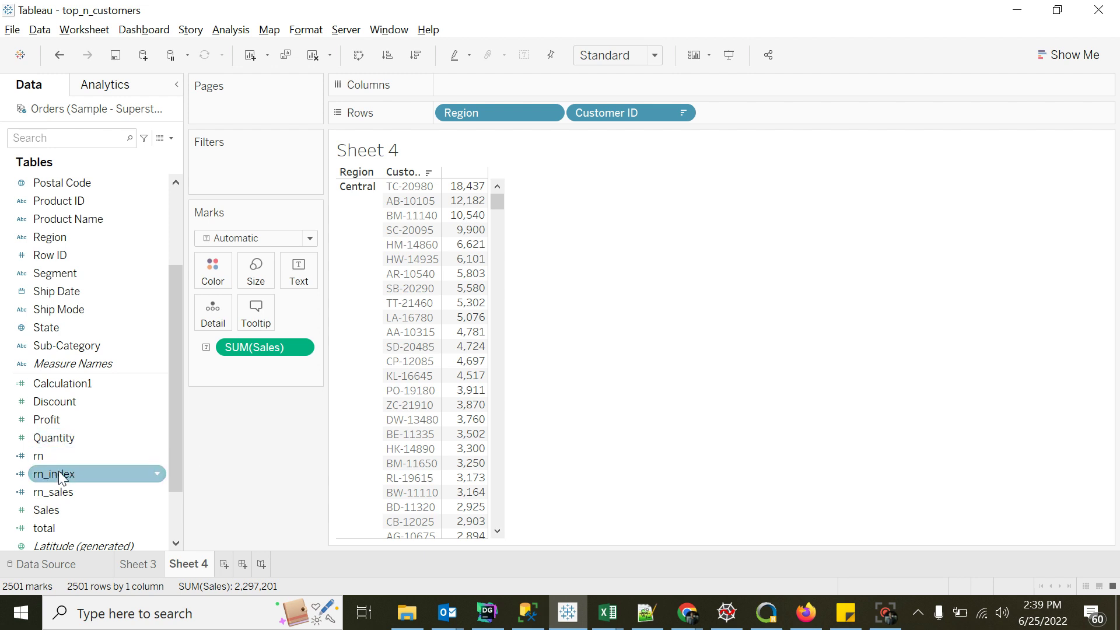
Check the data type of rn_sales without changing it
{"action": "left_click_drag", "start_coordinate": [58, 471], "coordinate": [35, 484]}
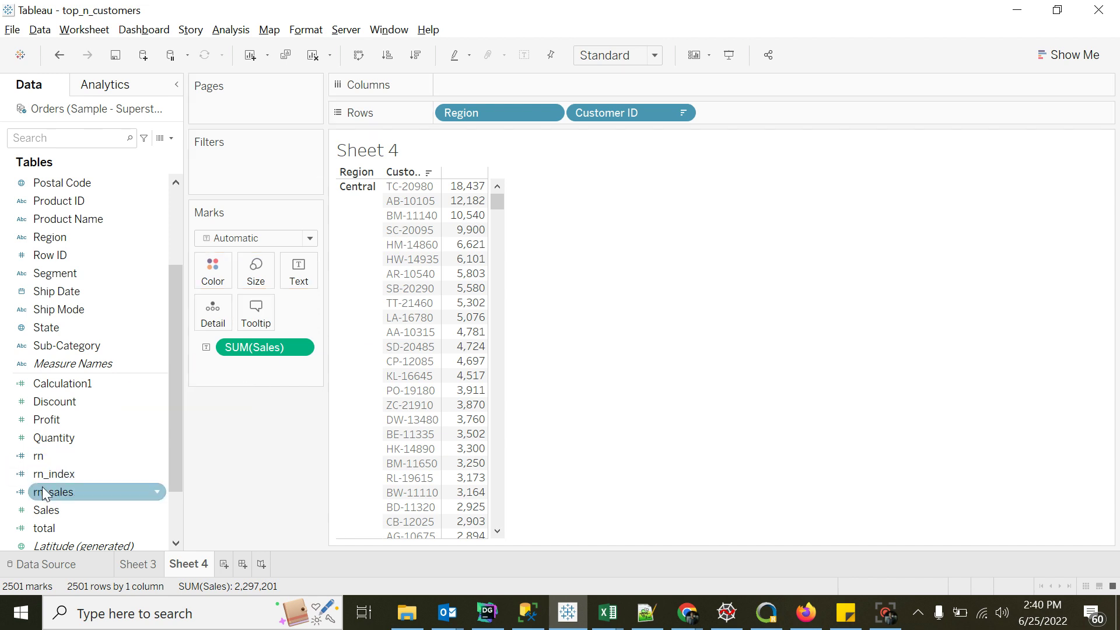
{"action": "left_click", "coordinate": [45, 495]}
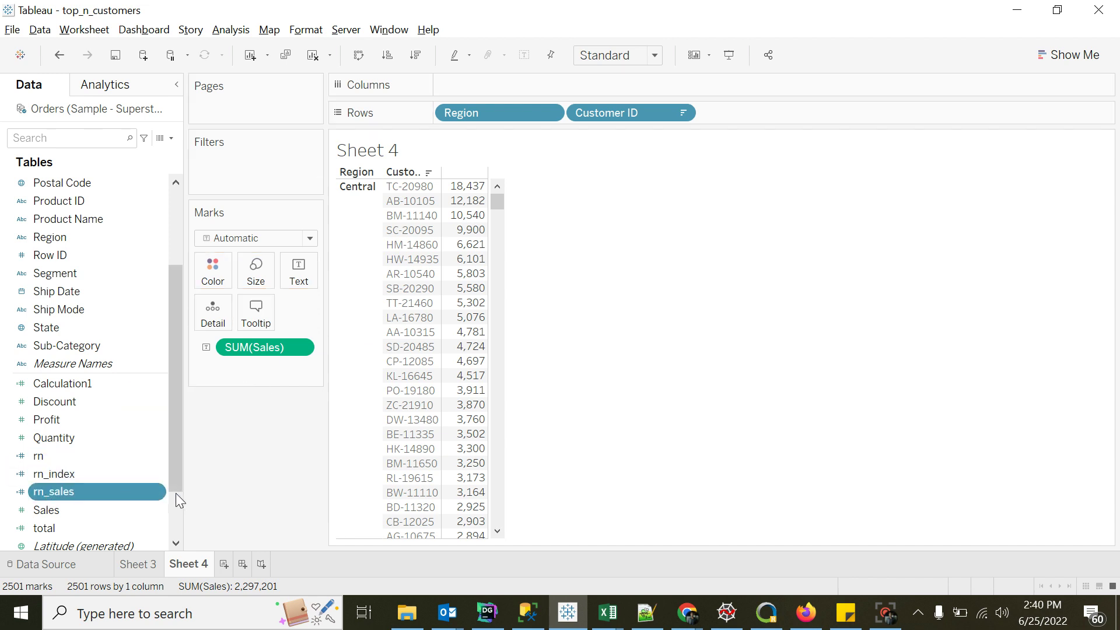
{"action": "right_click", "coordinate": [66, 498]}
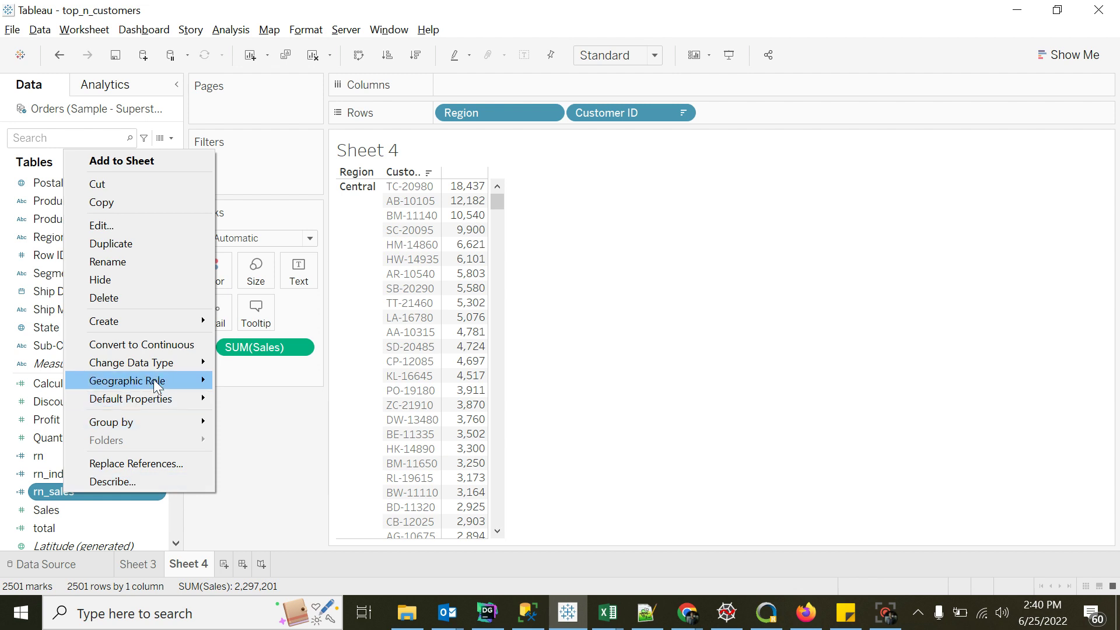
{"action": "mouse_move", "coordinate": [96, 363]}
{"action": "key", "text": "Escape"}
{"action": "key", "text": "Escape"}
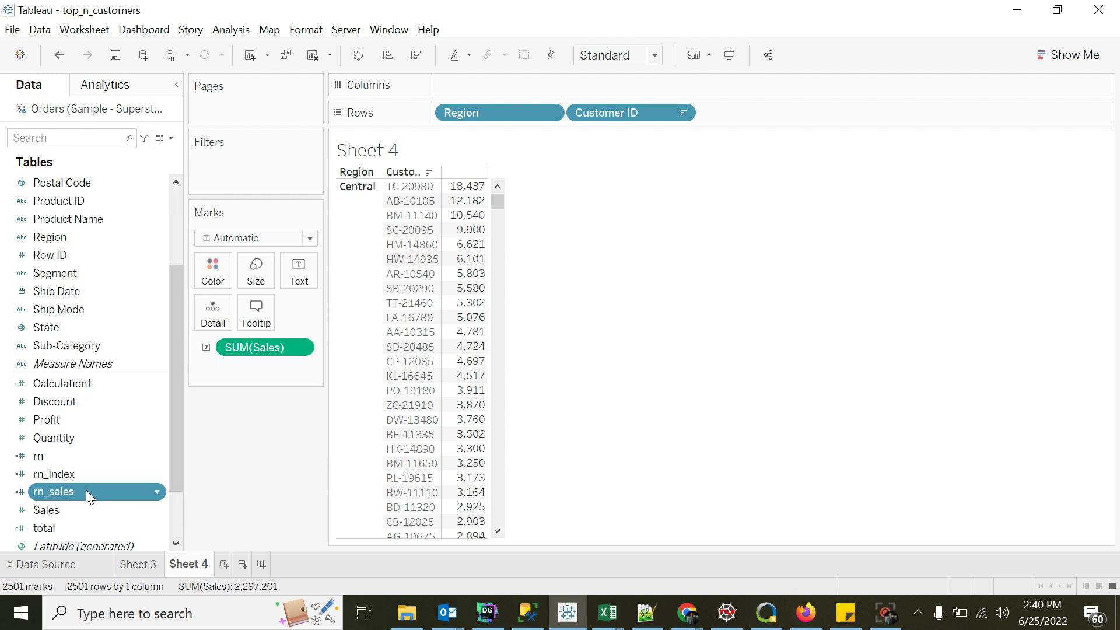
Place rn_sales on Rows after Customer ID, then switch to the SQL rank query
{"action": "mouse_move", "coordinate": [65, 491]}
{"action": "left_mouse_down"}
{"action": "mouse_move", "coordinate": [291, 474]}
{"action": "mouse_move", "coordinate": [769, 141]}
{"action": "mouse_move", "coordinate": [772, 111]}
{"action": "left_mouse_up"}
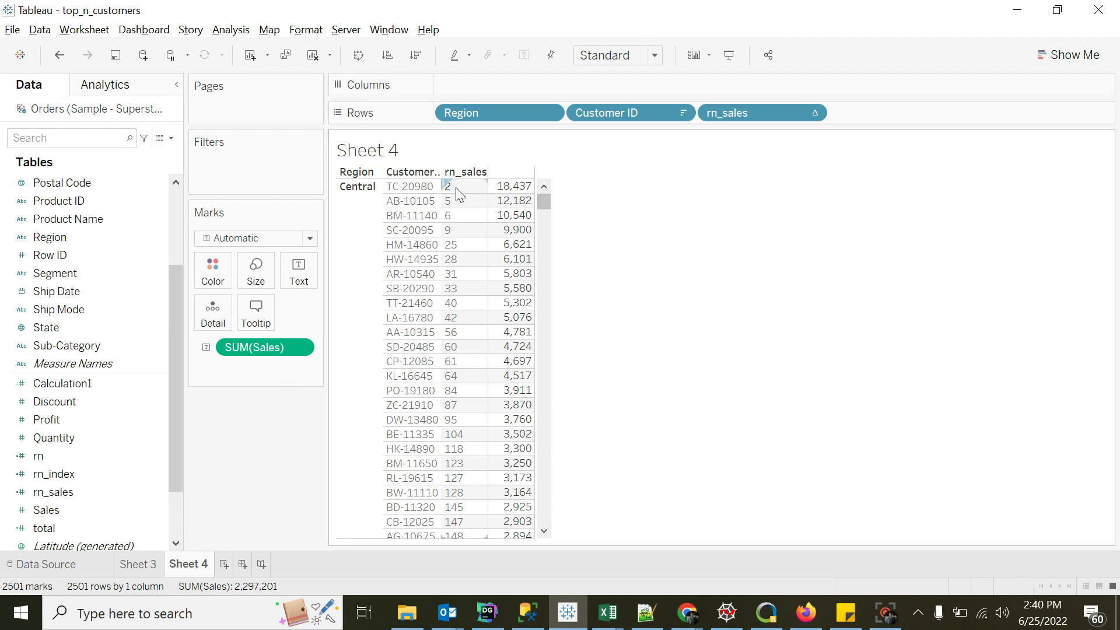
{"action": "left_click_drag", "start_coordinate": [545, 201], "coordinate": [544, 177]}
{"action": "left_click_drag", "start_coordinate": [545, 201], "coordinate": [544, 235]}
{"action": "left_click", "coordinate": [545, 187]}
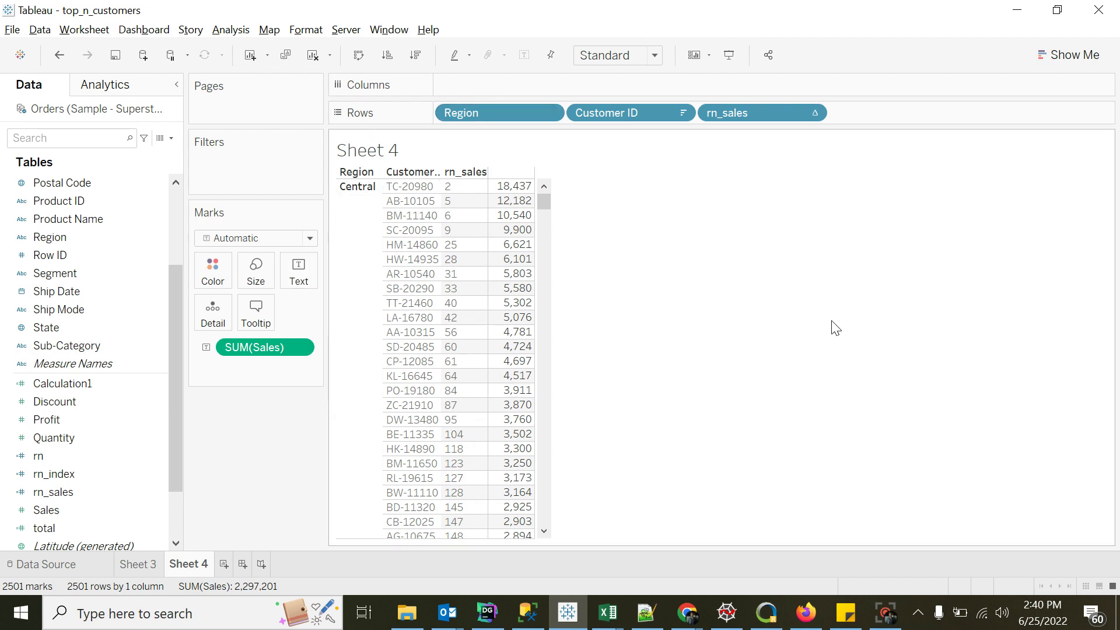
{"action": "key", "text": "alt+Tab"}
{"action": "left_click", "coordinate": [396, 159]}
Remove 'partition by region' from the rank and run only the inner query
{"action": "key", "text": "shift+Right"}
{"action": "key", "text": "shift+Right"}
{"action": "key", "text": "shift+Right"}
{"action": "key", "text": "shift+Right"}
{"action": "key", "text": "shift+Right"}
{"action": "key", "text": "shift+Right"}
{"action": "key", "text": "shift+Right"}
{"action": "key", "text": "shift+Right"}
{"action": "key", "text": "shift+Right"}
{"action": "key", "text": "shift+Right"}
{"action": "key", "text": "shift+Right"}
{"action": "key", "text": "shift+Right"}
{"action": "key", "text": "shift+Right"}
{"action": "key", "text": "shift+Right"}
{"action": "key", "text": "shift+Right"}
{"action": "key", "text": "shift+Right"}
{"action": "key", "text": "shift+Right"}
{"action": "key", "text": "shift+Right"}
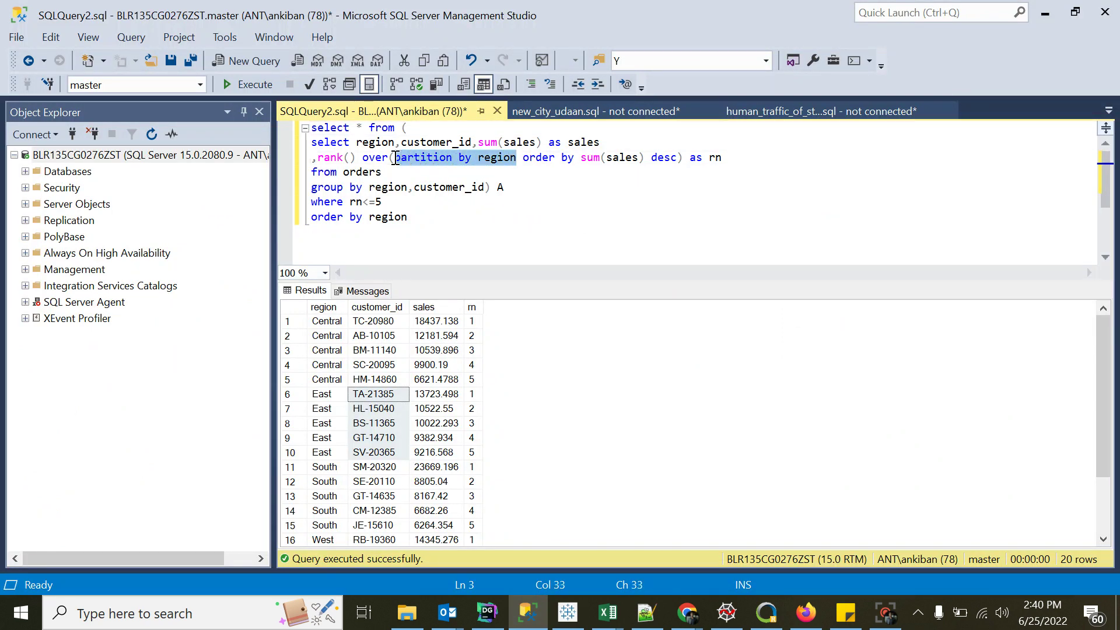
{"action": "key", "text": "Delete"}
{"action": "left_click", "coordinate": [488, 187]}
{"action": "key", "text": "shift+Up"}
{"action": "key", "text": "shift+Up"}
{"action": "key", "text": "shift+Up"}
{"action": "key", "text": "shift+Home"}
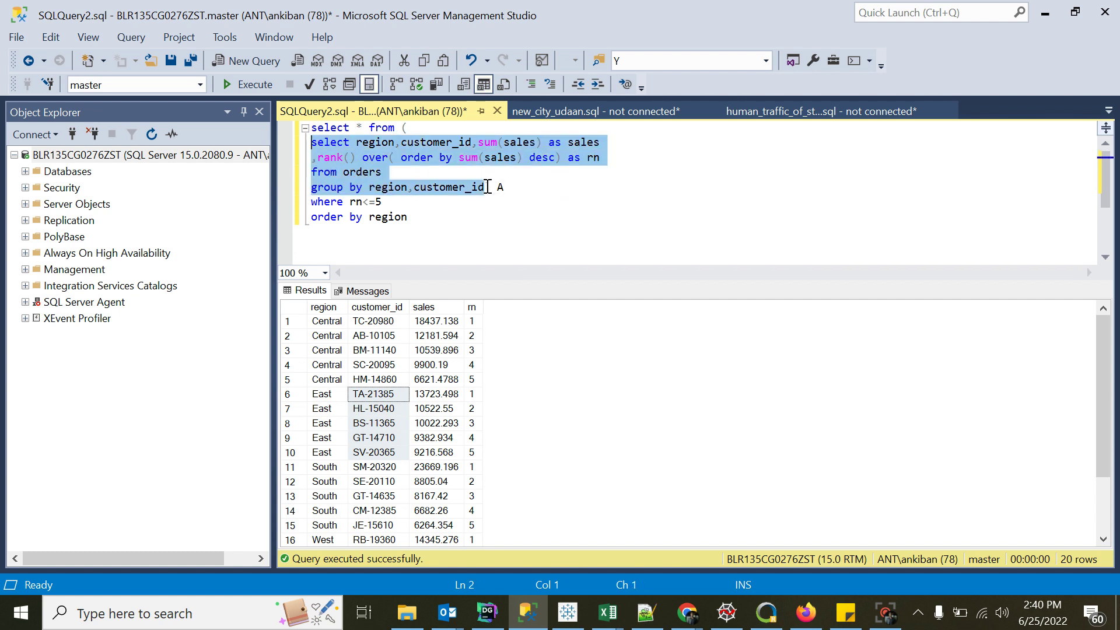
{"action": "left_click", "coordinate": [247, 85]}
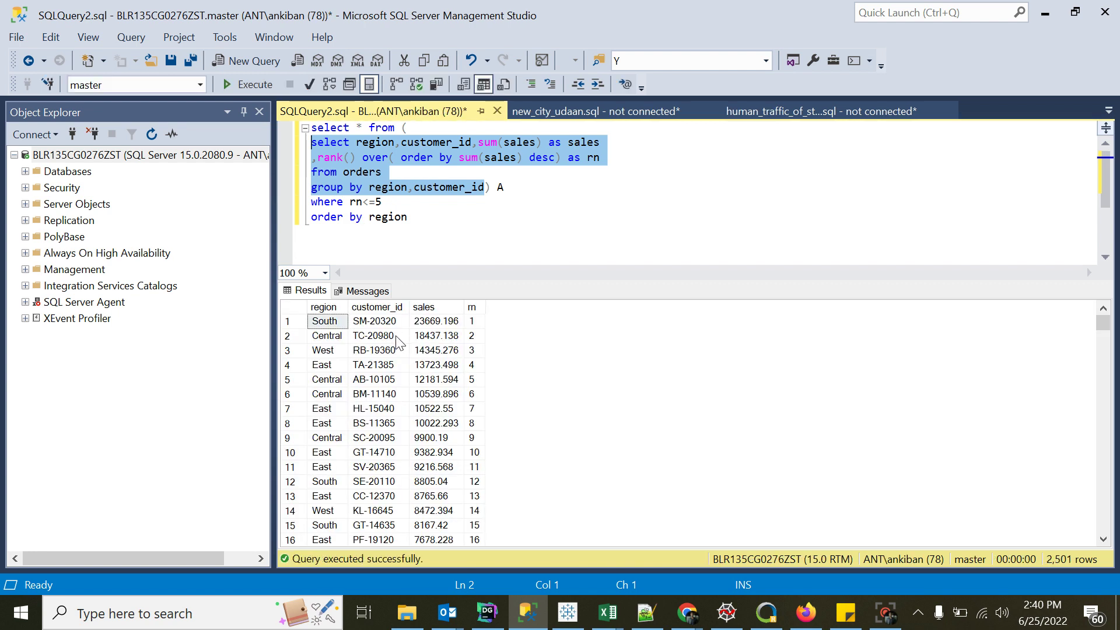
Compare TC-20980's overall rank of 2 with Tableau, then restore partition by region and rerun
{"action": "left_click", "coordinate": [366, 340]}
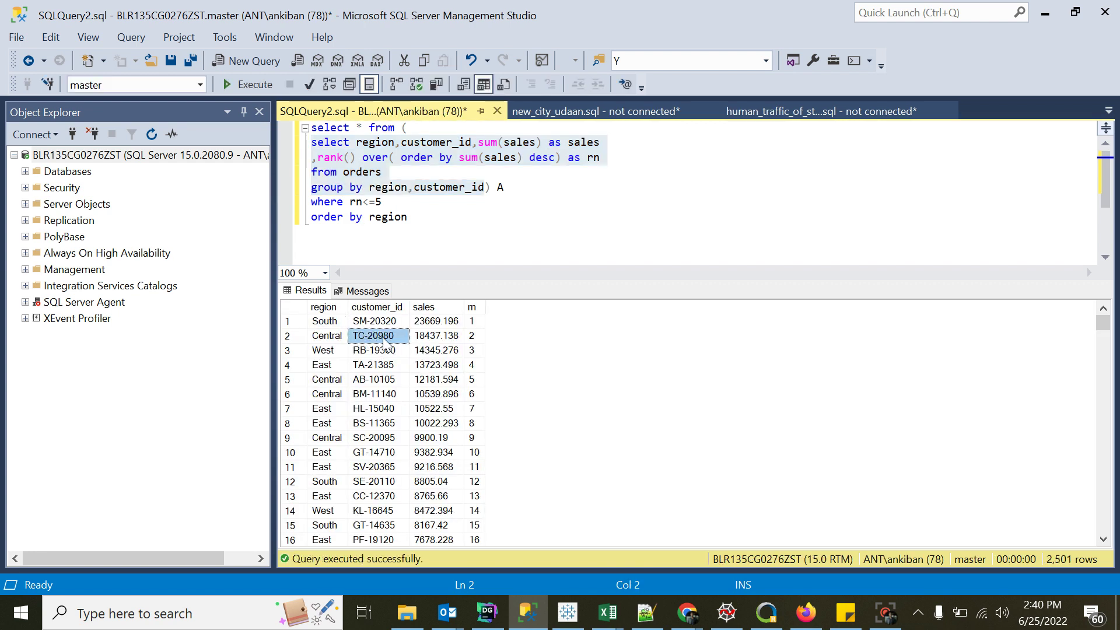
{"action": "left_click", "coordinate": [474, 338]}
{"action": "key", "text": "alt+Tab"}
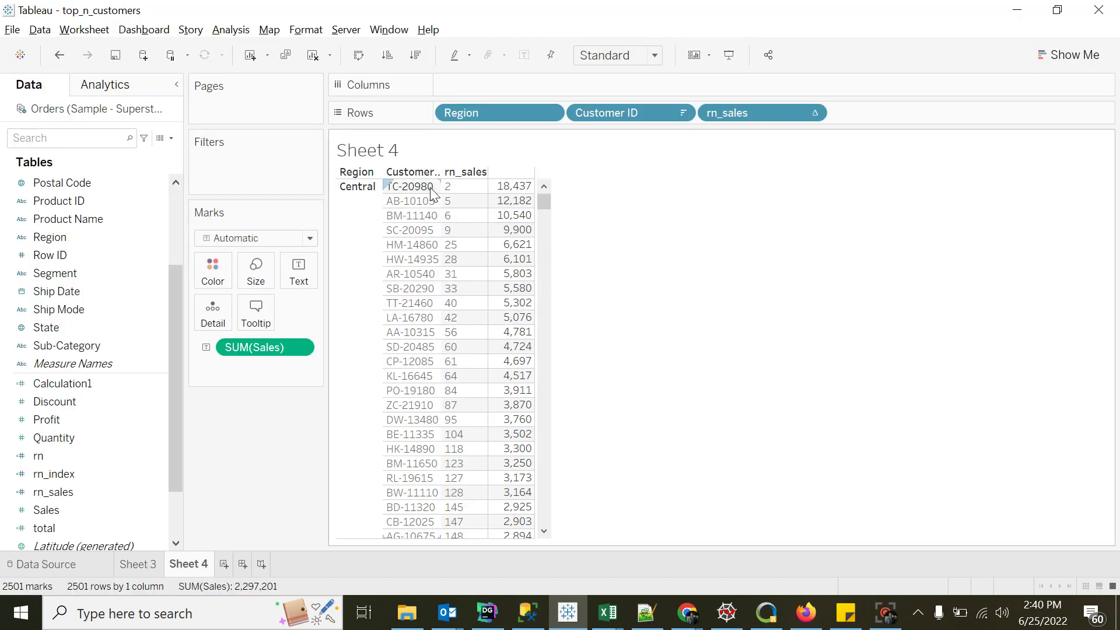
{"action": "key", "text": "alt+Tab"}
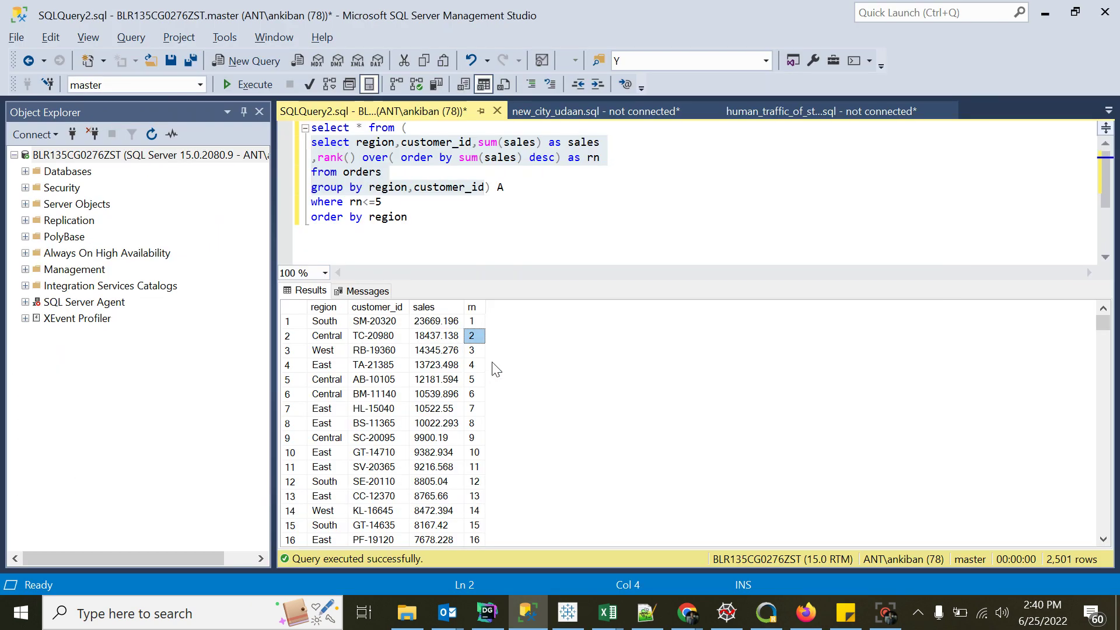
{"action": "key", "text": "alt+Tab"}
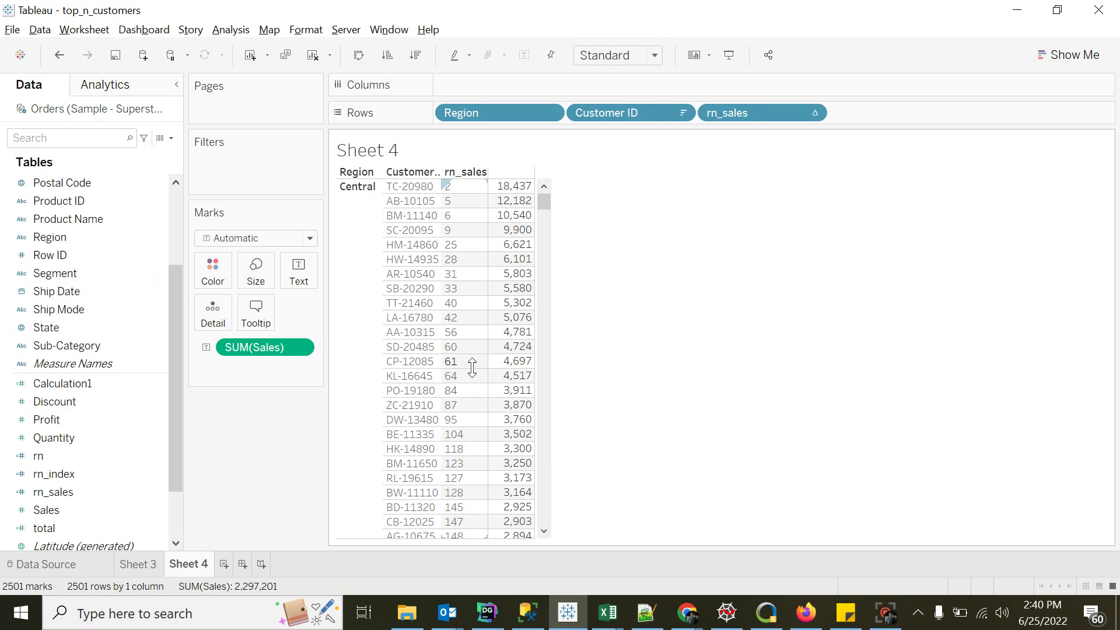
{"action": "key", "text": "alt+Tab"}
{"action": "key", "text": "ctrl+z"}
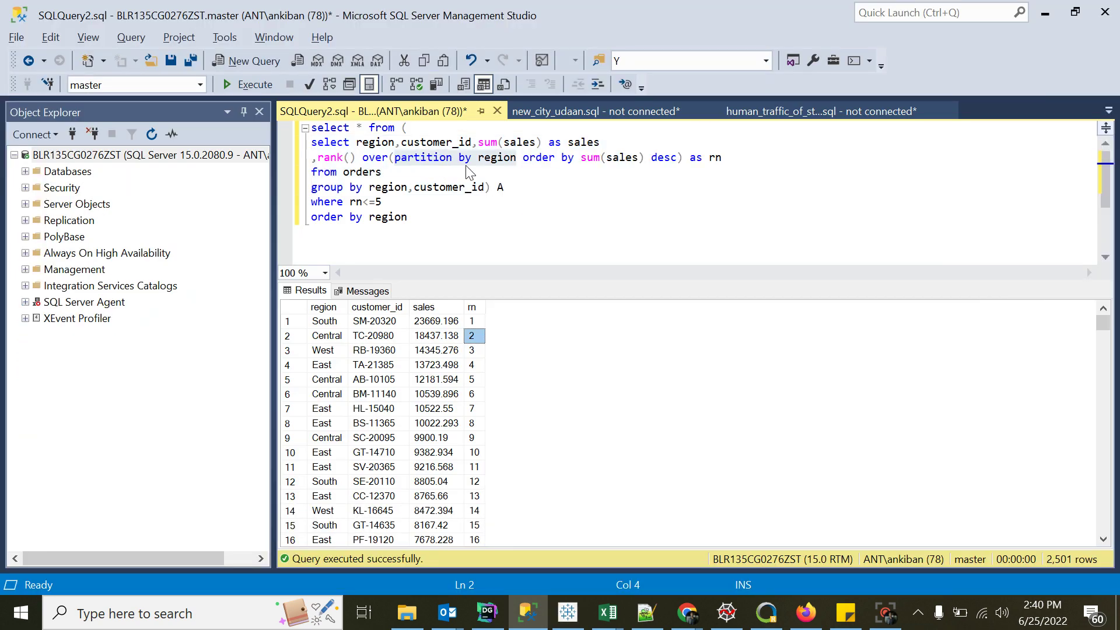
{"action": "left_click", "coordinate": [250, 85]}
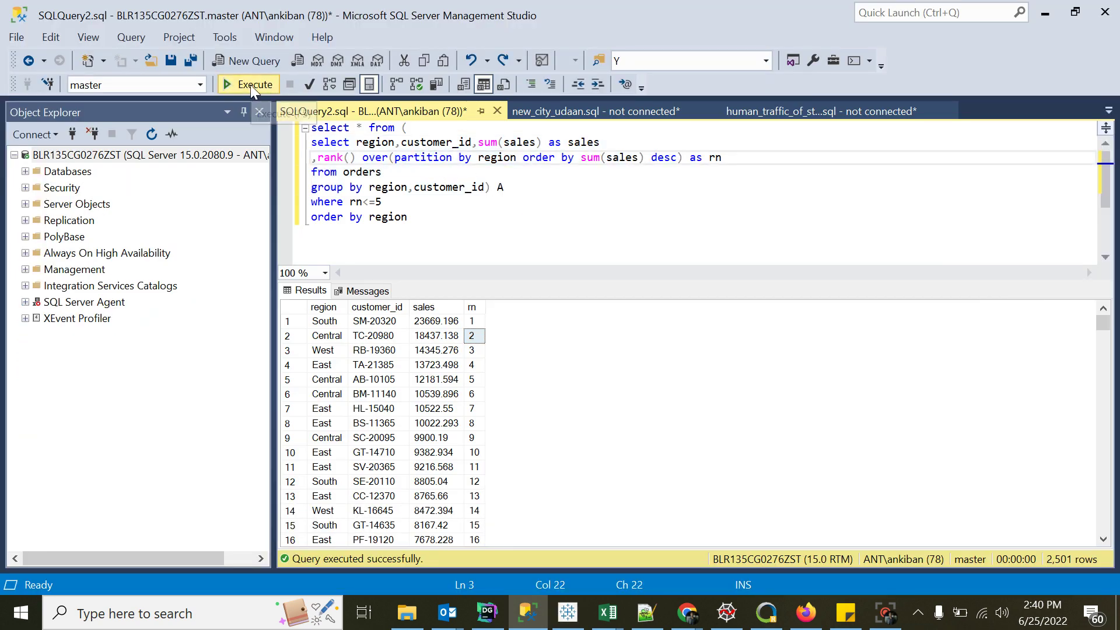
Set the rn_sales table calculation to Specific Dimensions, restarting every Region
{"action": "key", "text": "alt+Tab"}
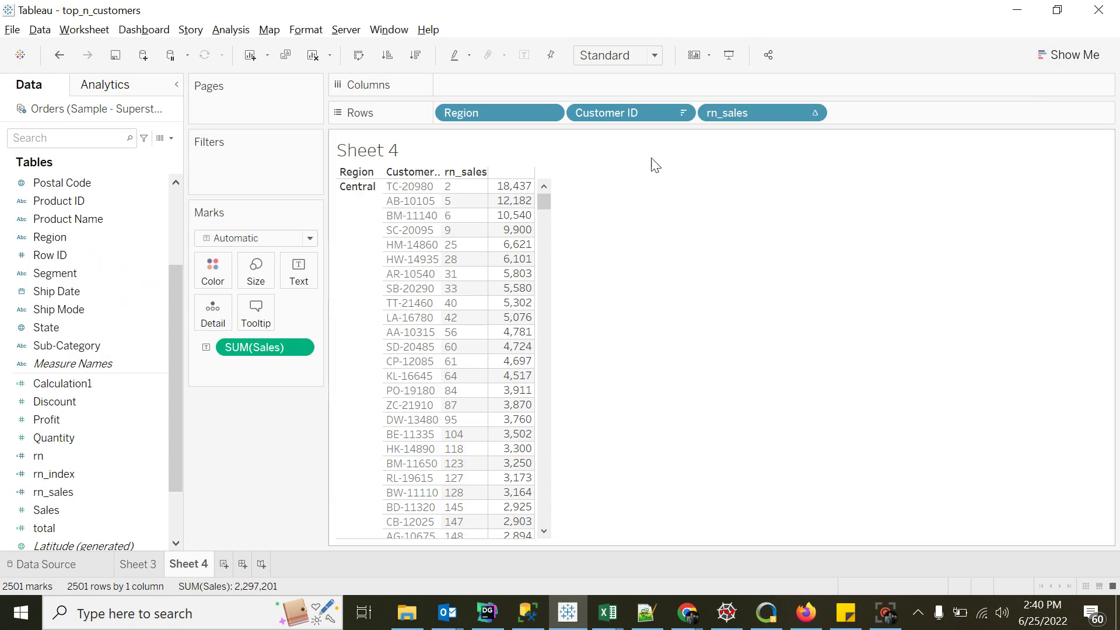
{"action": "left_click", "coordinate": [812, 113]}
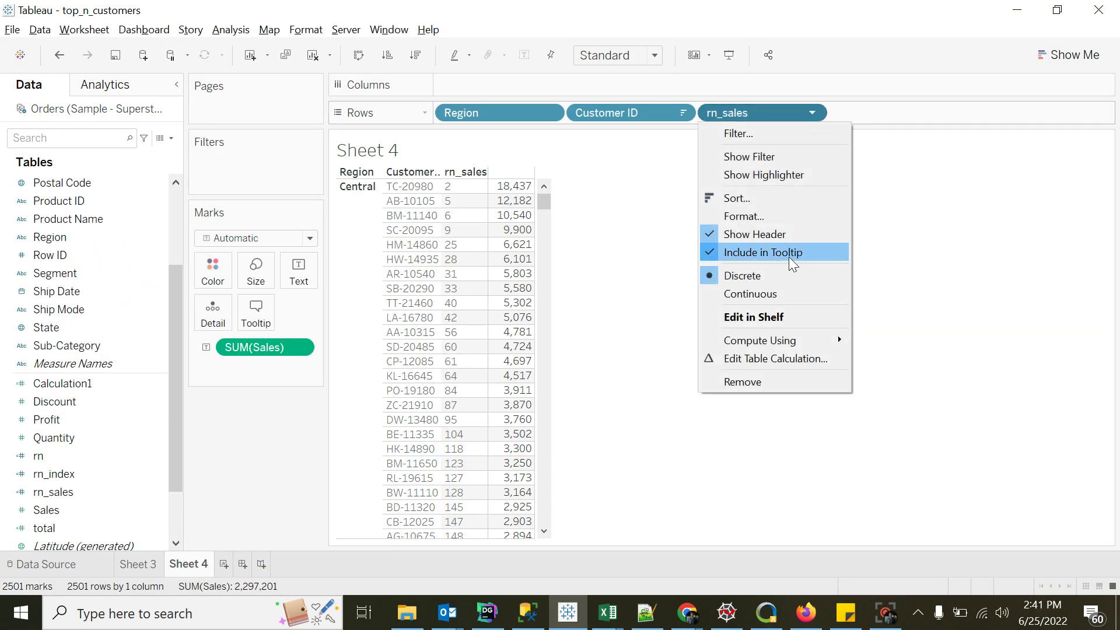
{"action": "left_click", "coordinate": [757, 360]}
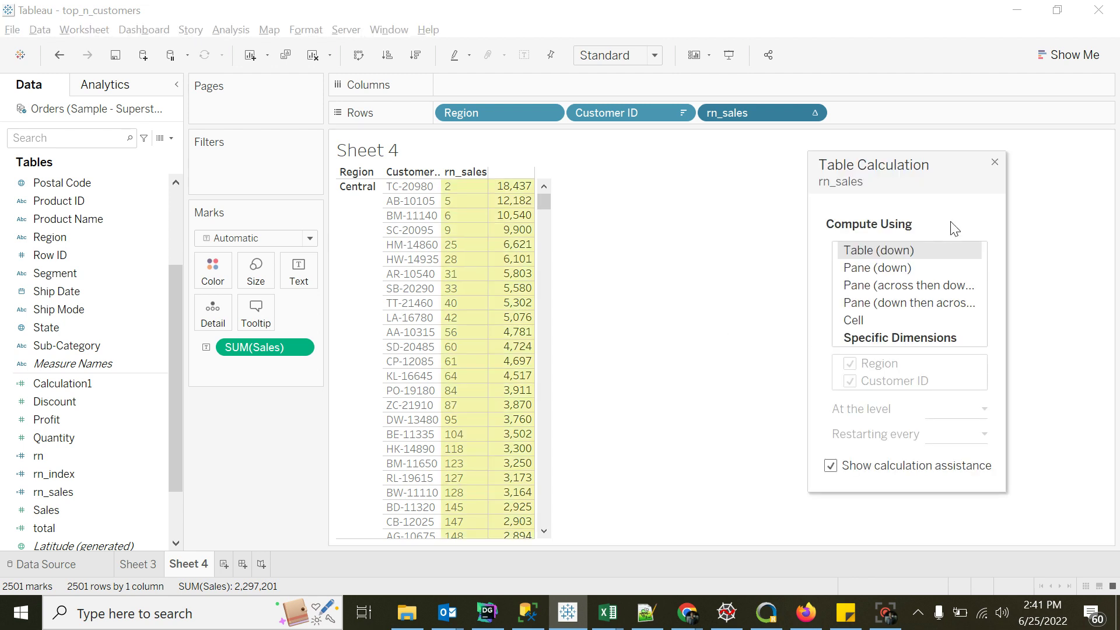
{"action": "left_click", "coordinate": [866, 344]}
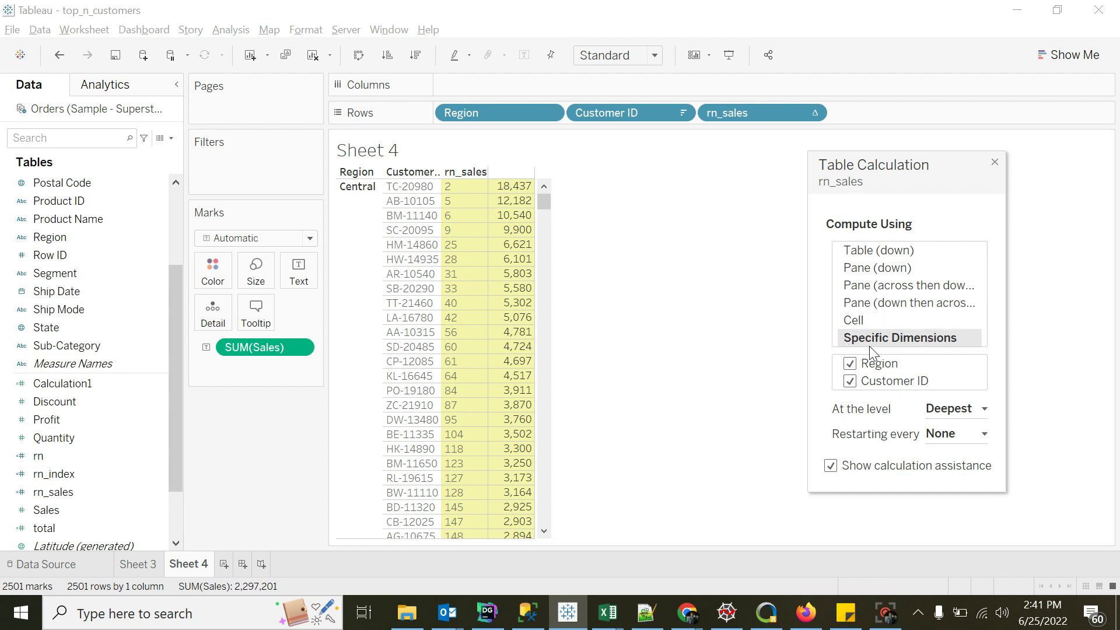
{"action": "left_click", "coordinate": [939, 435]}
{"action": "left_click", "coordinate": [947, 465]}
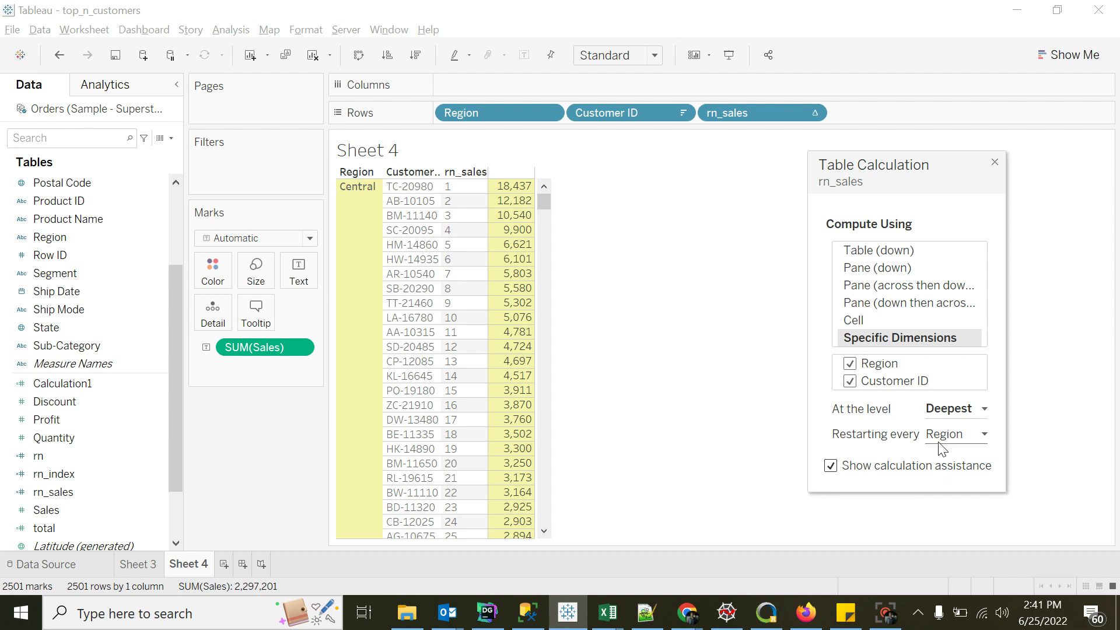
{"action": "left_click", "coordinate": [994, 162]}
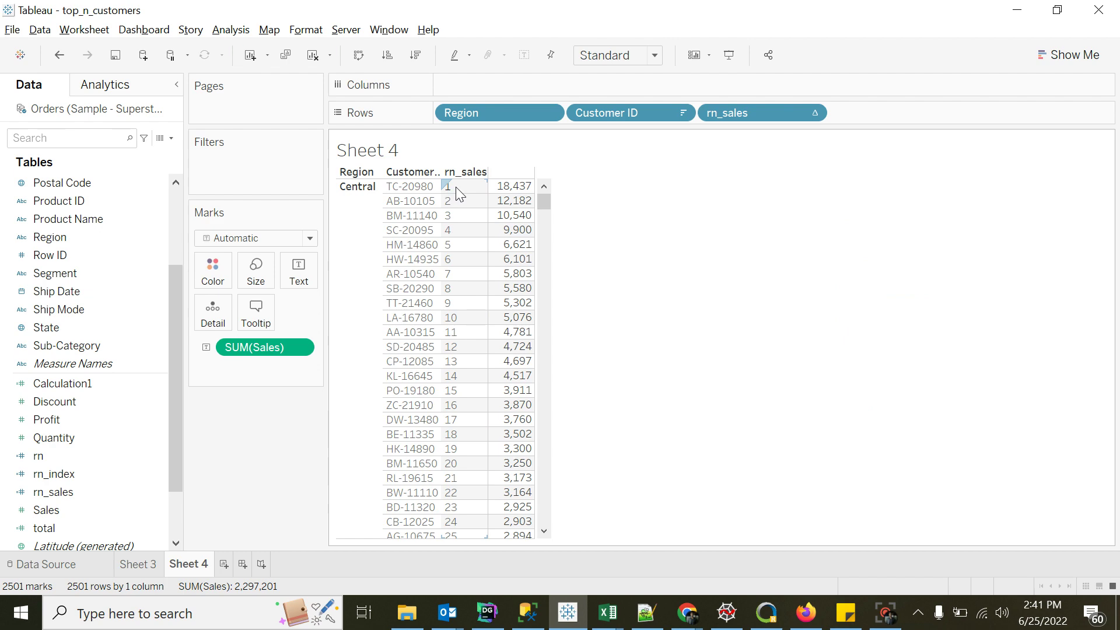
Place rn_sales after Customer ID on Rows so each customer shows its per-region rank
{"action": "left_click_drag", "start_coordinate": [543, 202], "coordinate": [541, 280]}
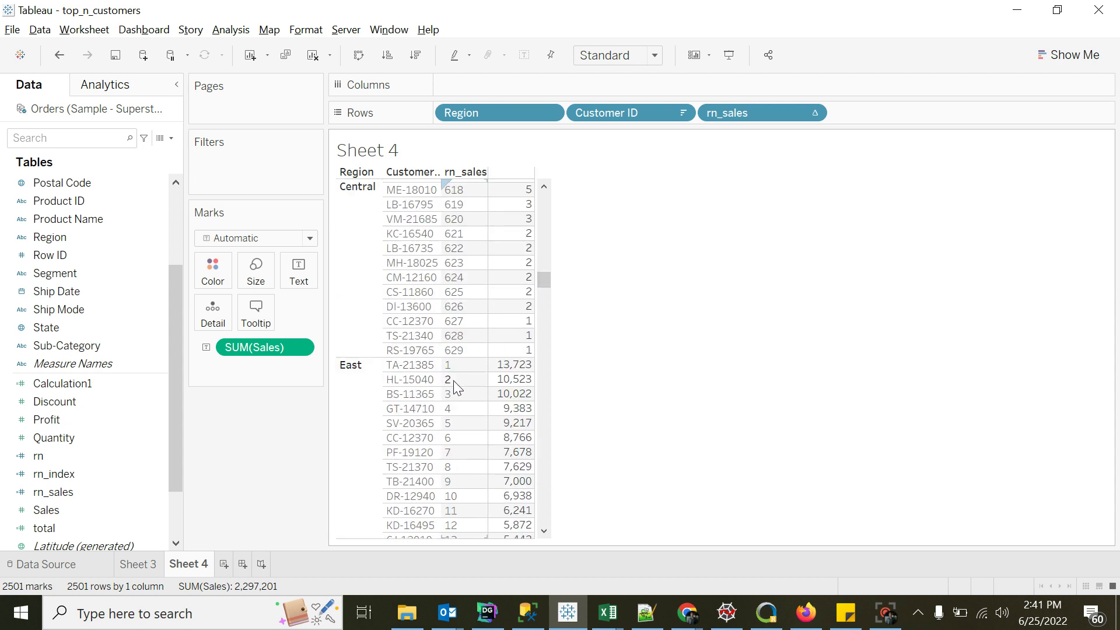
{"action": "left_click_drag", "start_coordinate": [543, 282], "coordinate": [552, 180]}
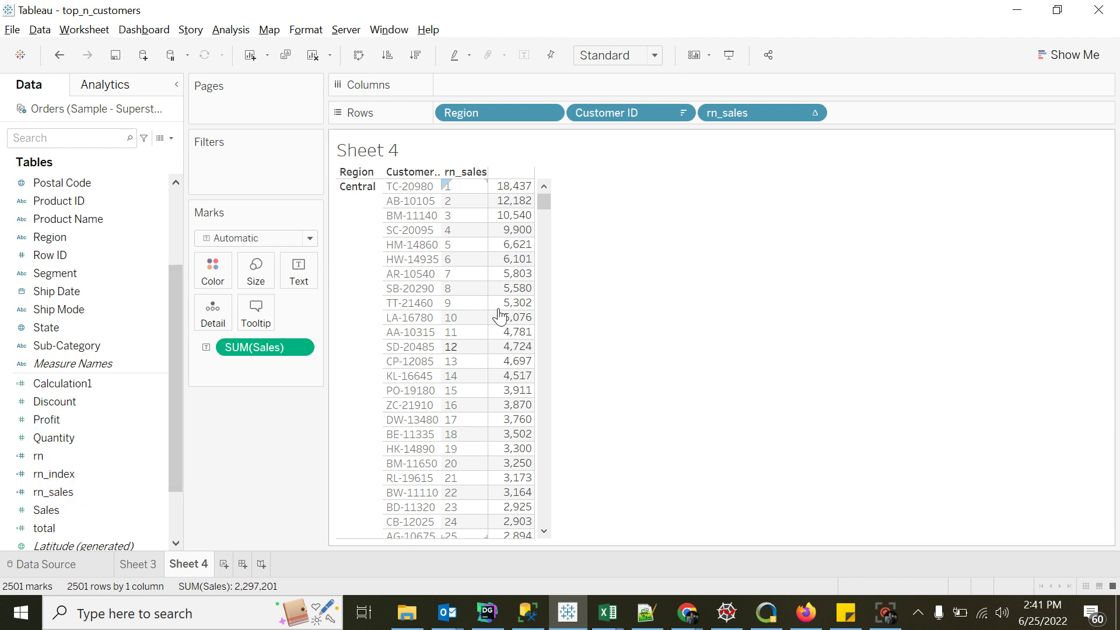
{"action": "mouse_move", "coordinate": [514, 188]}
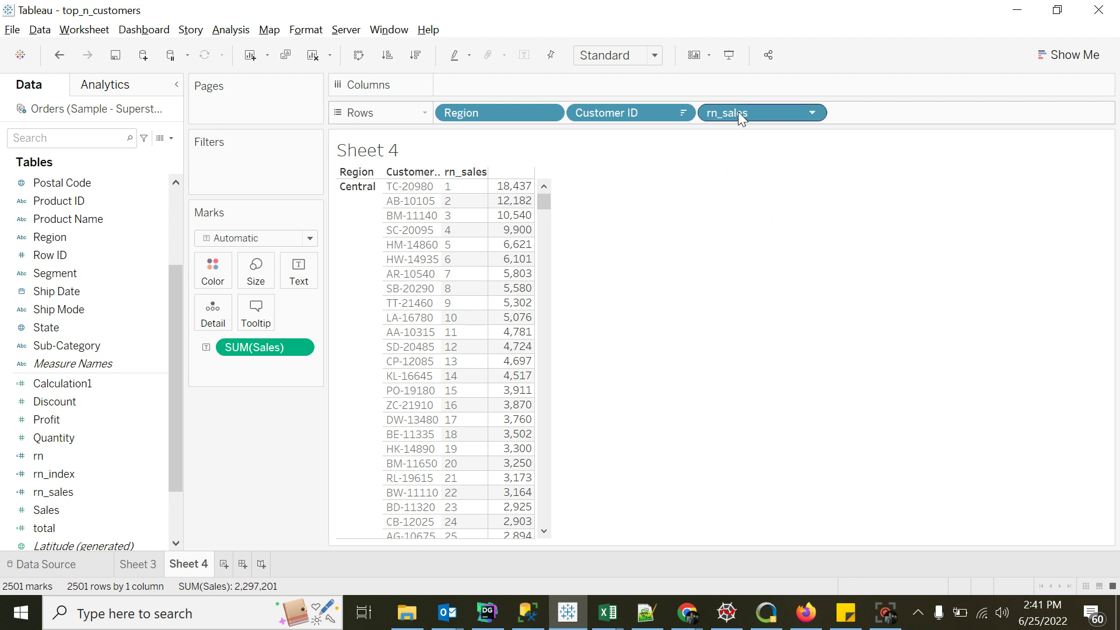
Add an rn_sales filter keeping only ranks 1–5, leaving five customers per region
{"action": "left_click_drag", "start_coordinate": [738, 111], "coordinate": [239, 163]}
{"action": "left_click", "coordinate": [505, 369]}
{"action": "left_click", "coordinate": [427, 182]}
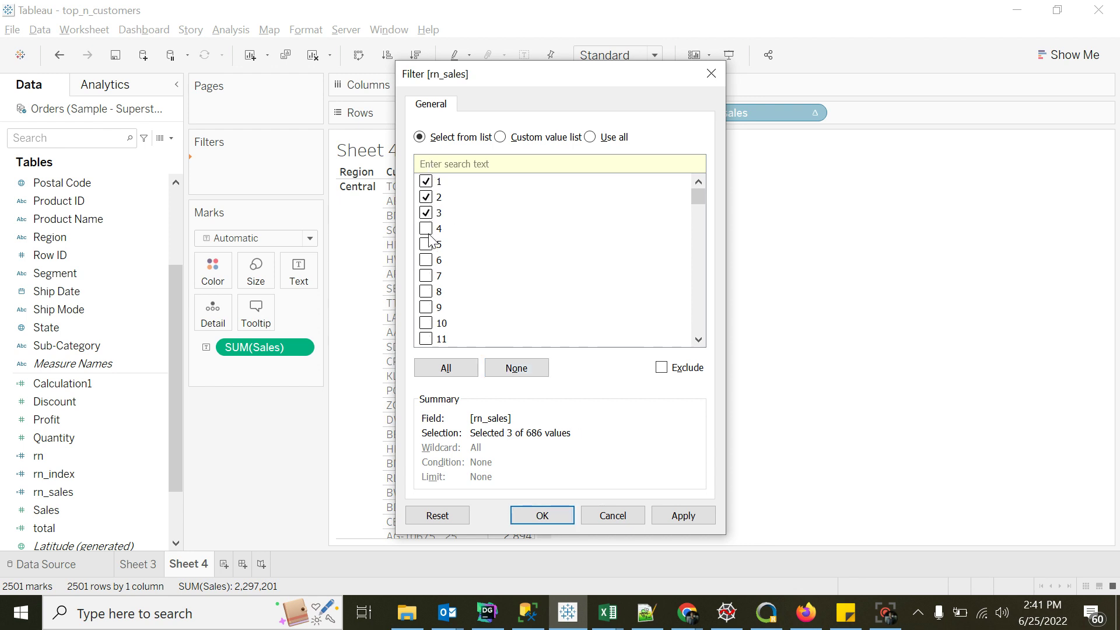
{"action": "left_click", "coordinate": [546, 518]}
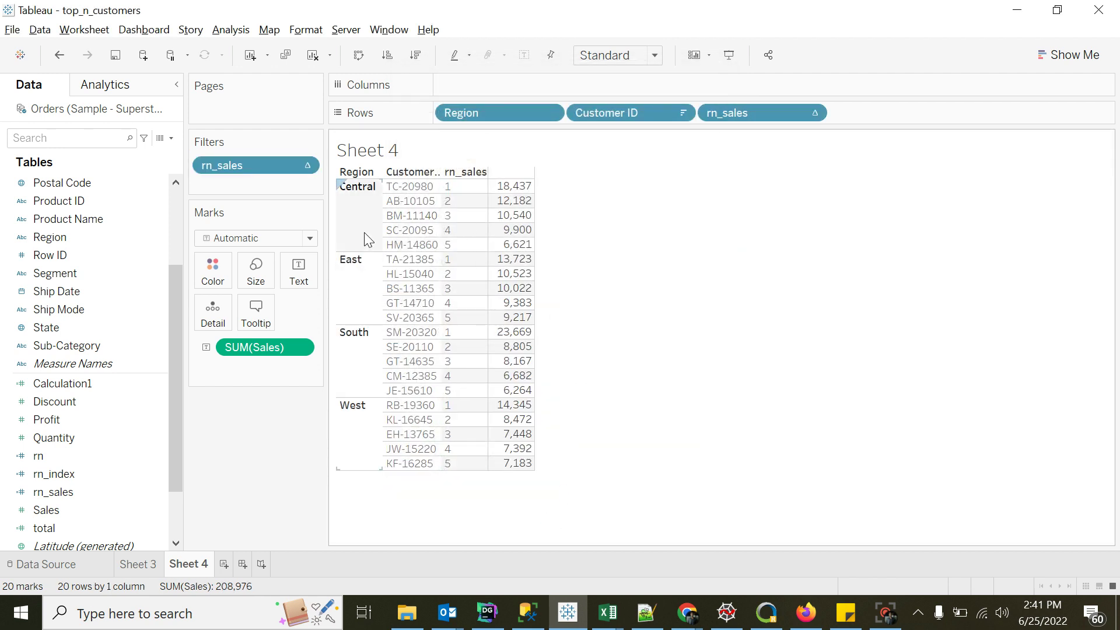
{"action": "mouse_move", "coordinate": [509, 208]}
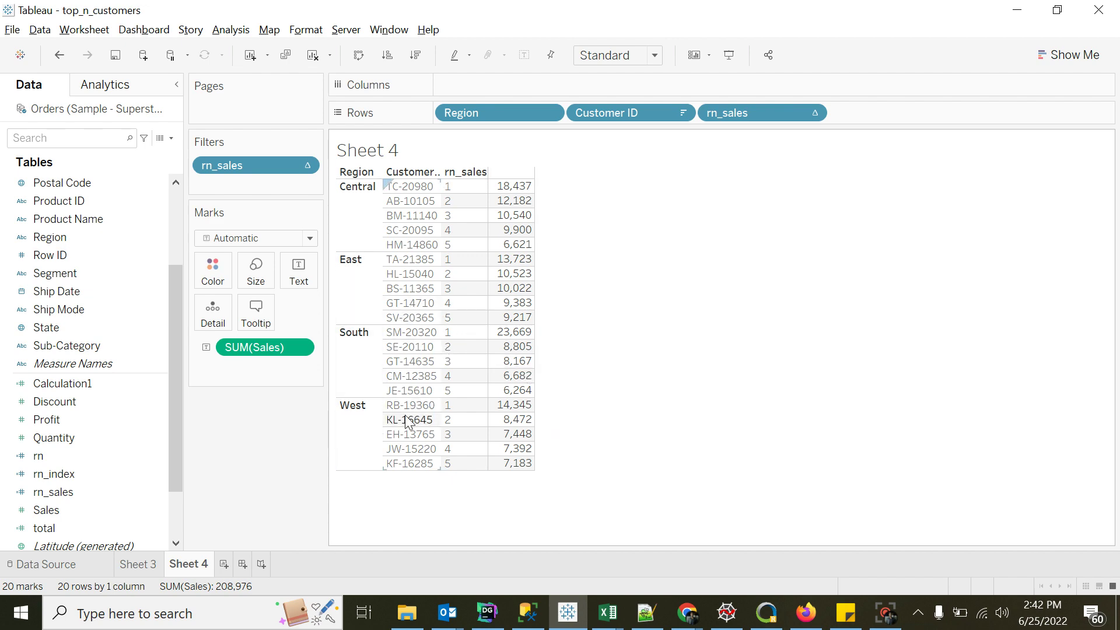
Compare the SQL rank() result's West rows, including JE-15610, against the Tableau table
{"action": "key", "text": "alt+Tab"}
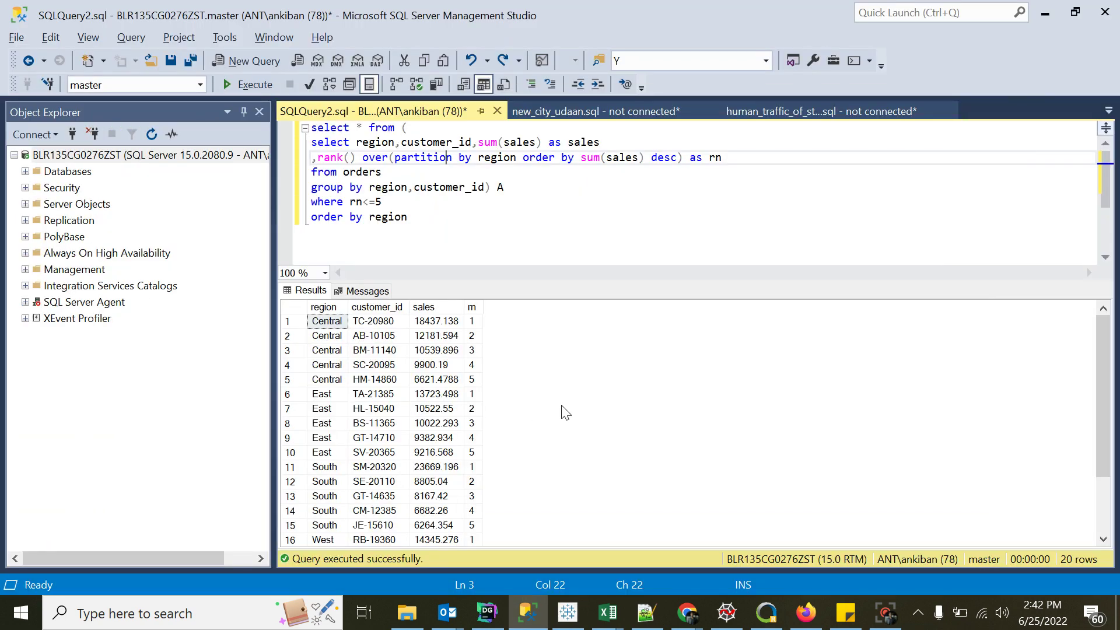
{"action": "left_click", "coordinate": [373, 540]}
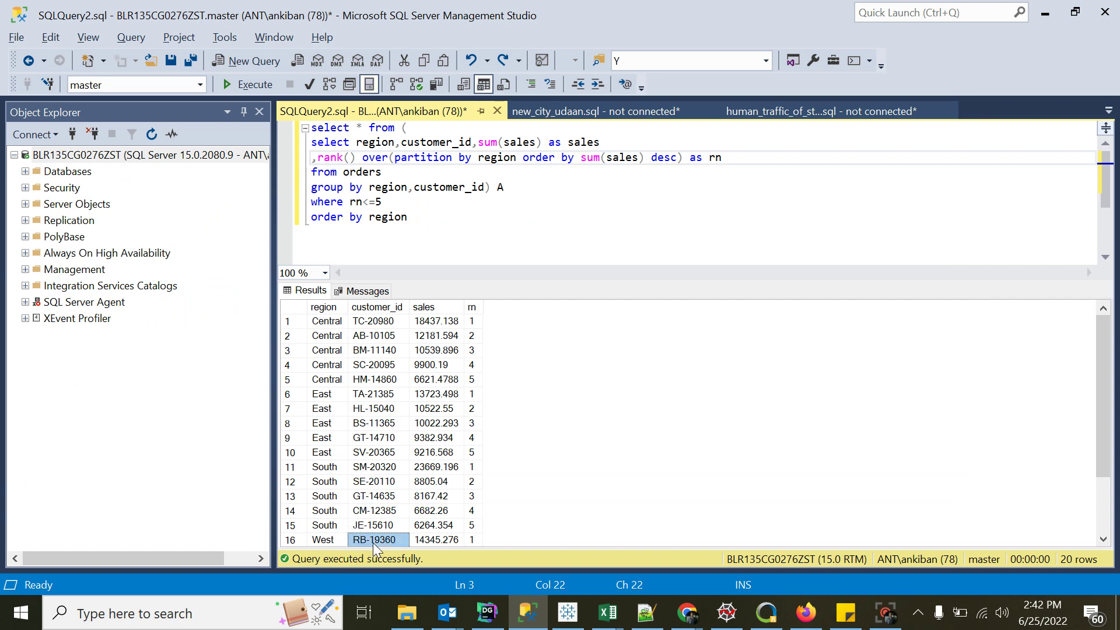
{"action": "key", "text": "Down"}
{"action": "key", "text": "Down"}
{"action": "key", "text": "Down"}
{"action": "key", "text": "Down"}
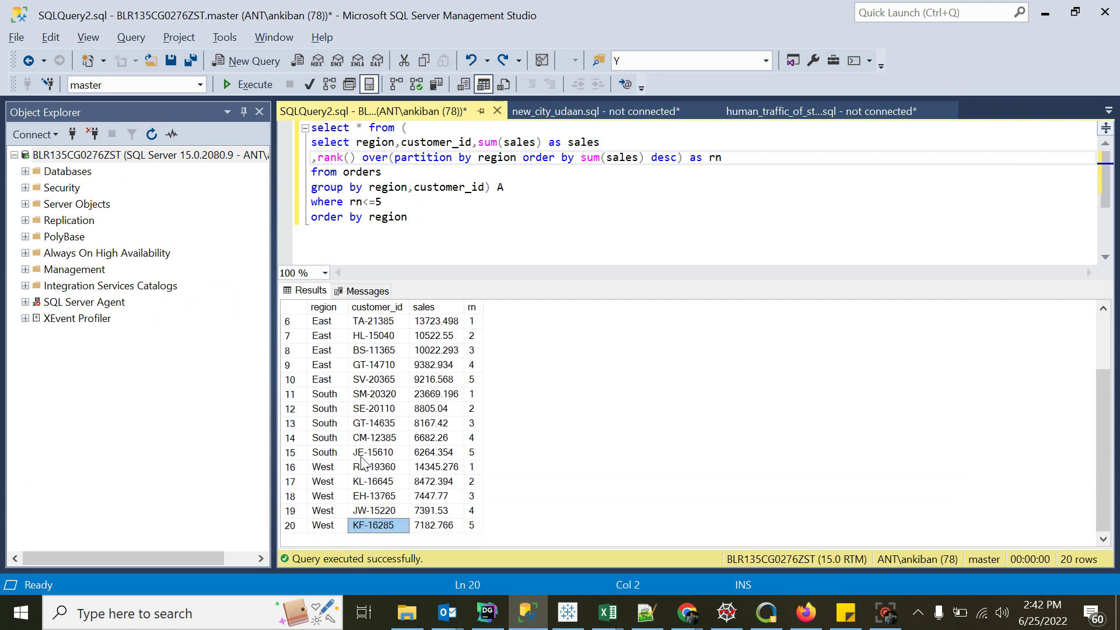
{"action": "left_click", "coordinate": [371, 456]}
{"action": "key", "text": "alt+Tab"}
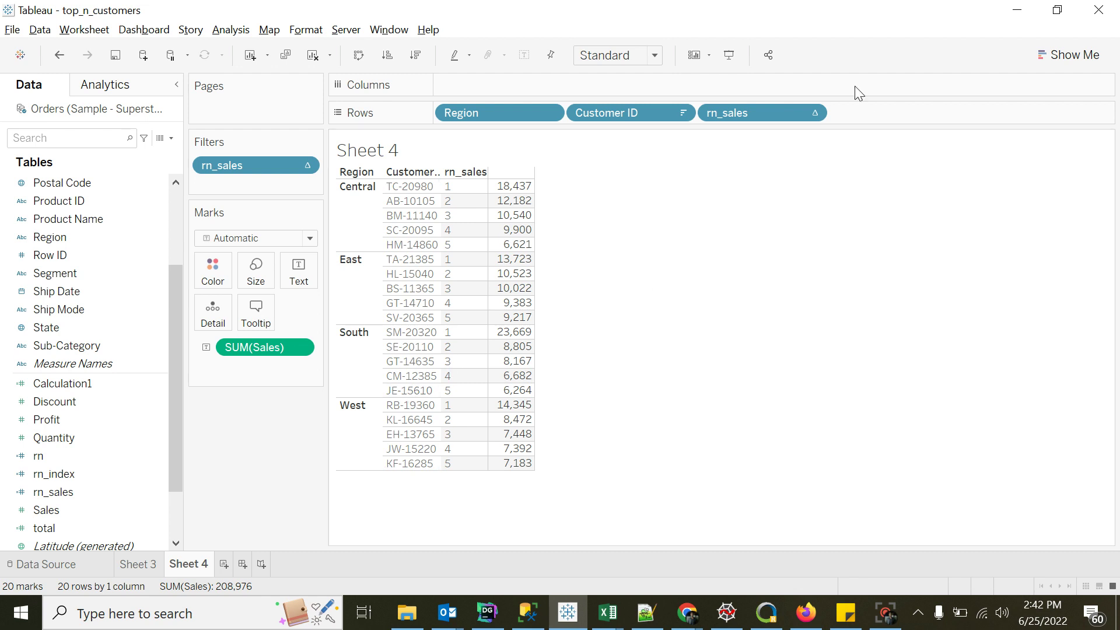
Remove rn_sales from Rows and Filters and create a calculated field index_sales = INDEX()
{"action": "left_click_drag", "start_coordinate": [757, 108], "coordinate": [910, 344]}
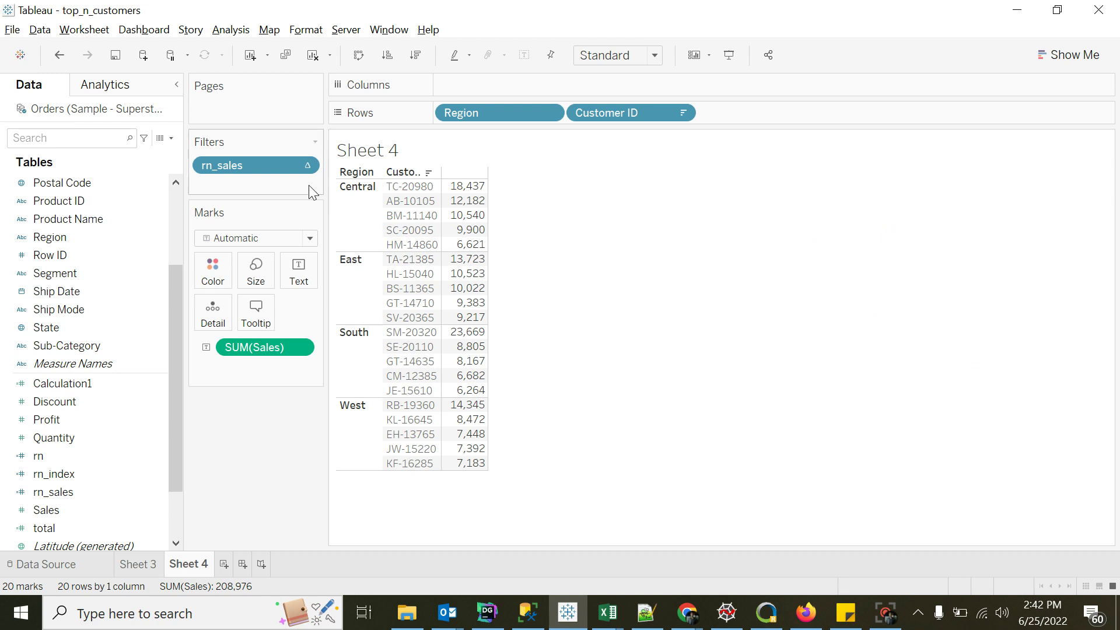
{"action": "left_click_drag", "start_coordinate": [244, 165], "coordinate": [250, 485]}
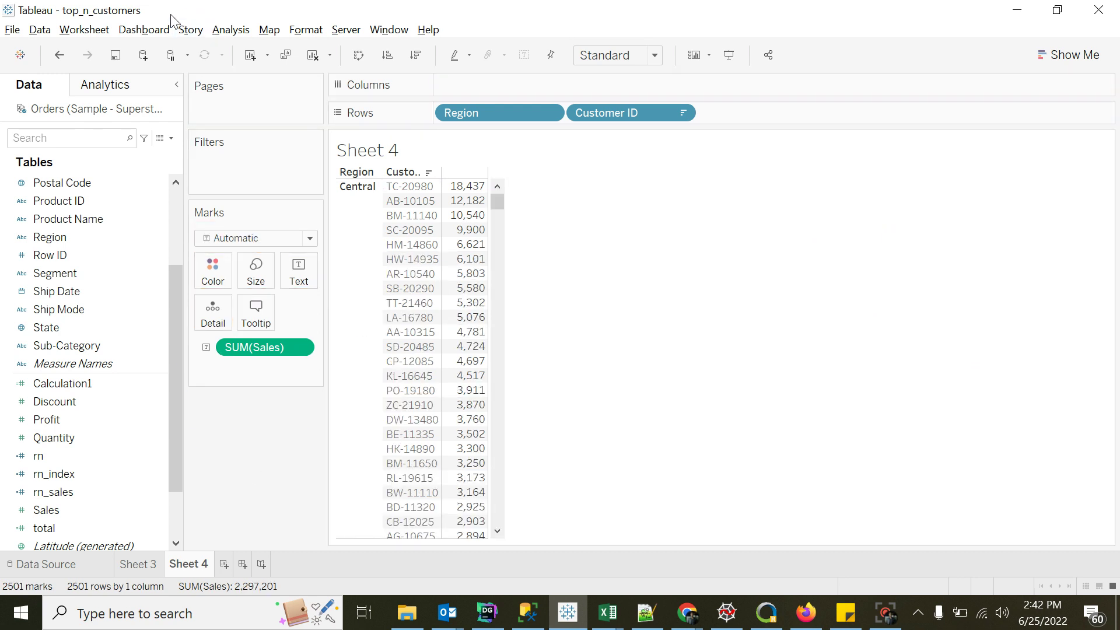
{"action": "left_click", "coordinate": [230, 30]}
{"action": "left_click", "coordinate": [297, 360]}
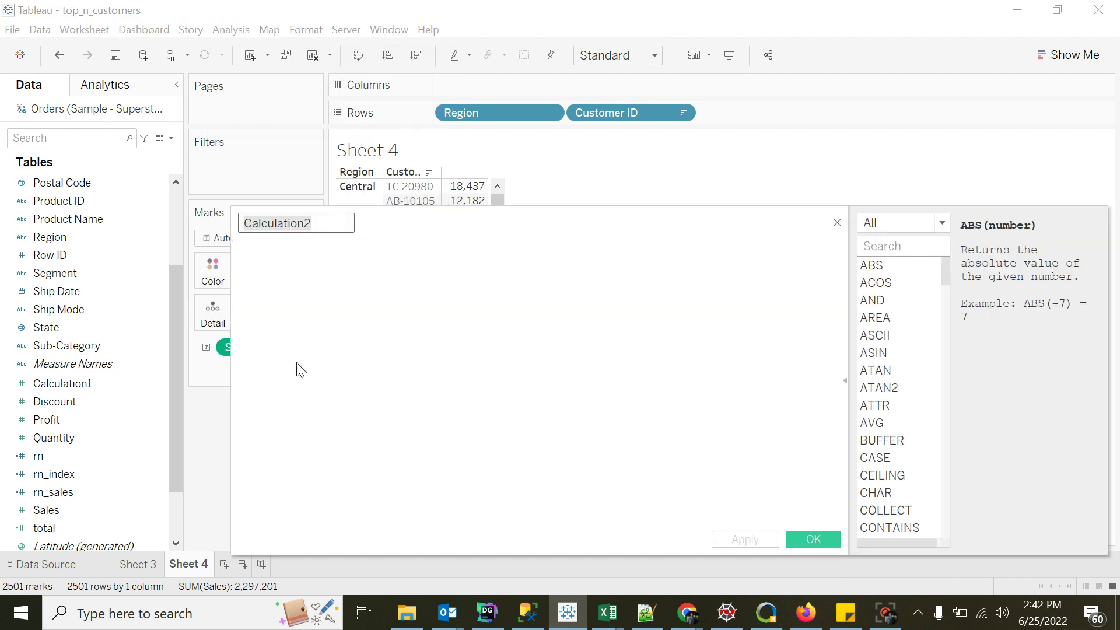
{"action": "type", "text": "index_sales"}
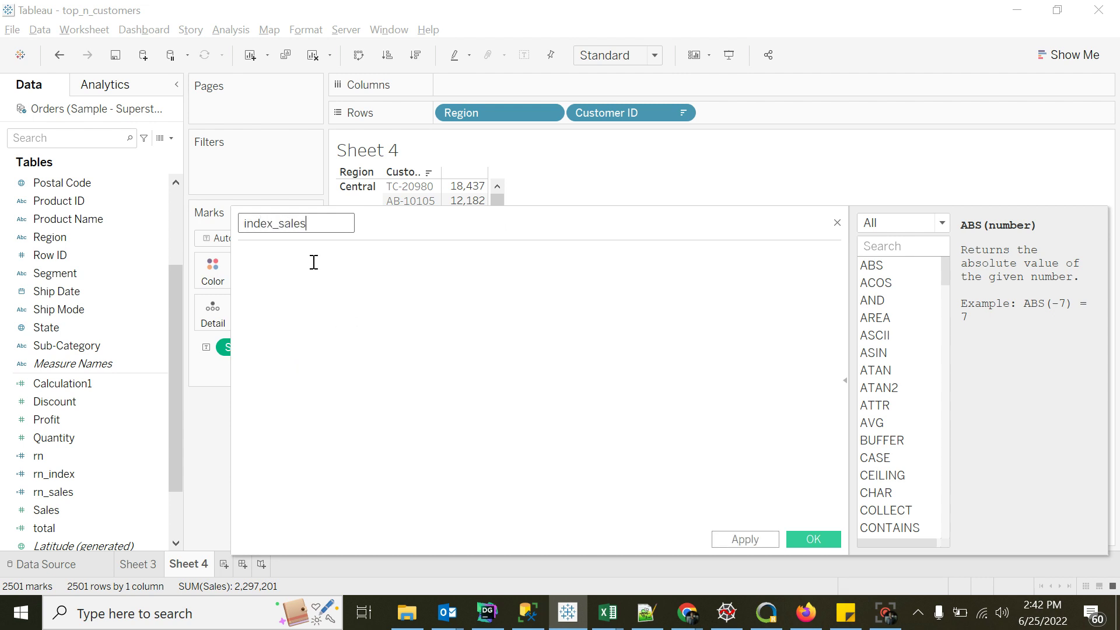
{"action": "left_click", "coordinate": [312, 279]}
{"action": "type", "text": "index()"}
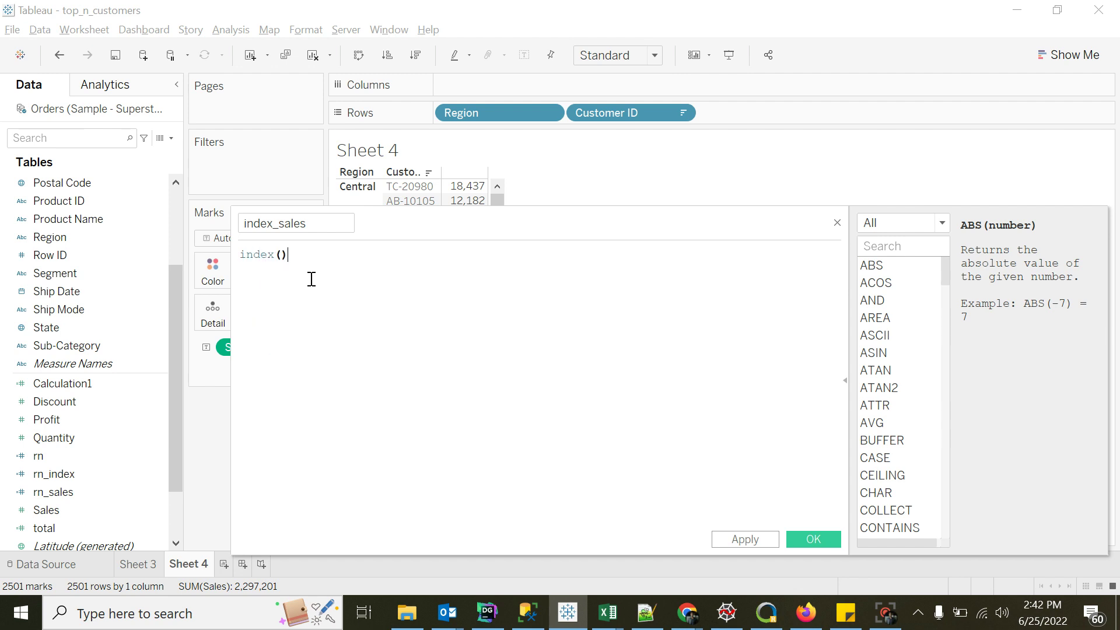
{"action": "left_click", "coordinate": [813, 538]}
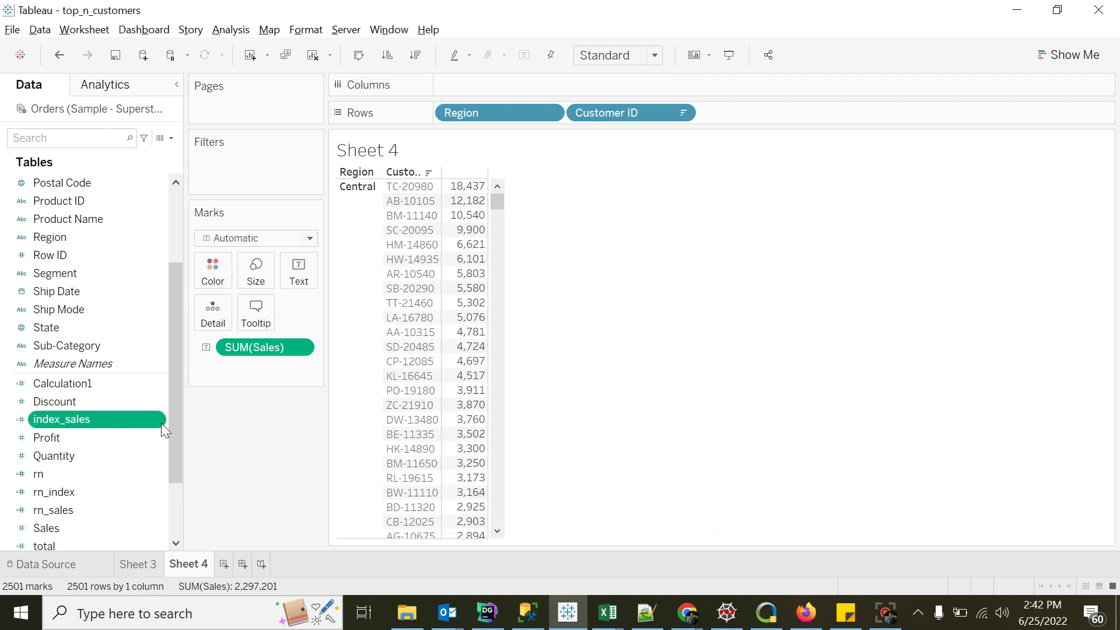
Convert index_sales to discrete and place it on Rows beside each customer
{"action": "right_click", "coordinate": [49, 415]}
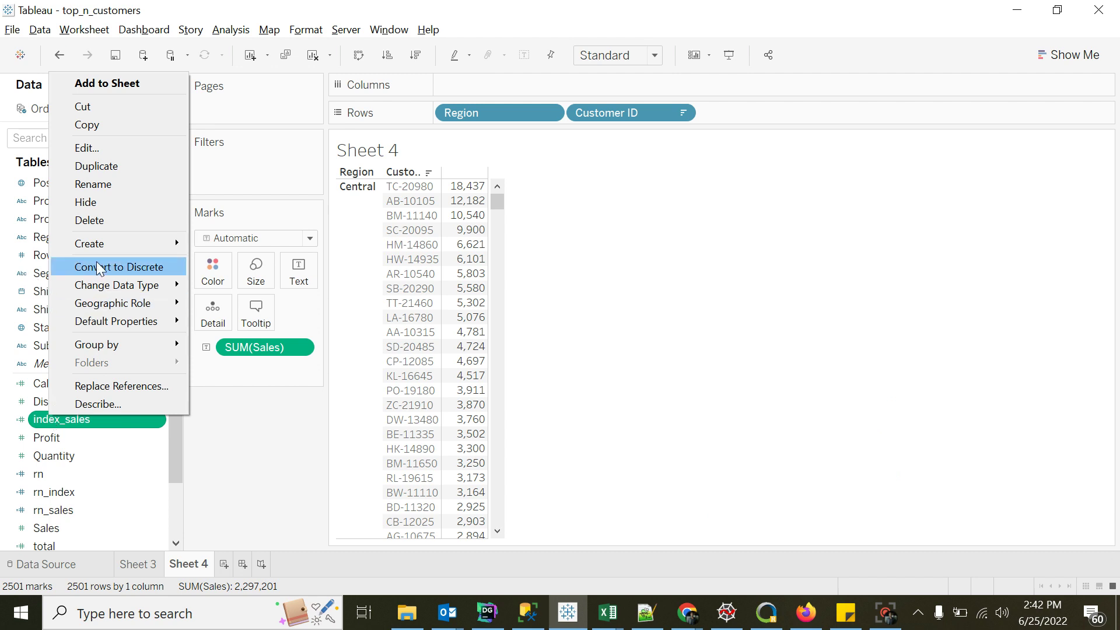
{"action": "left_click", "coordinate": [114, 267]}
{"action": "left_click_drag", "start_coordinate": [51, 421], "coordinate": [754, 117]}
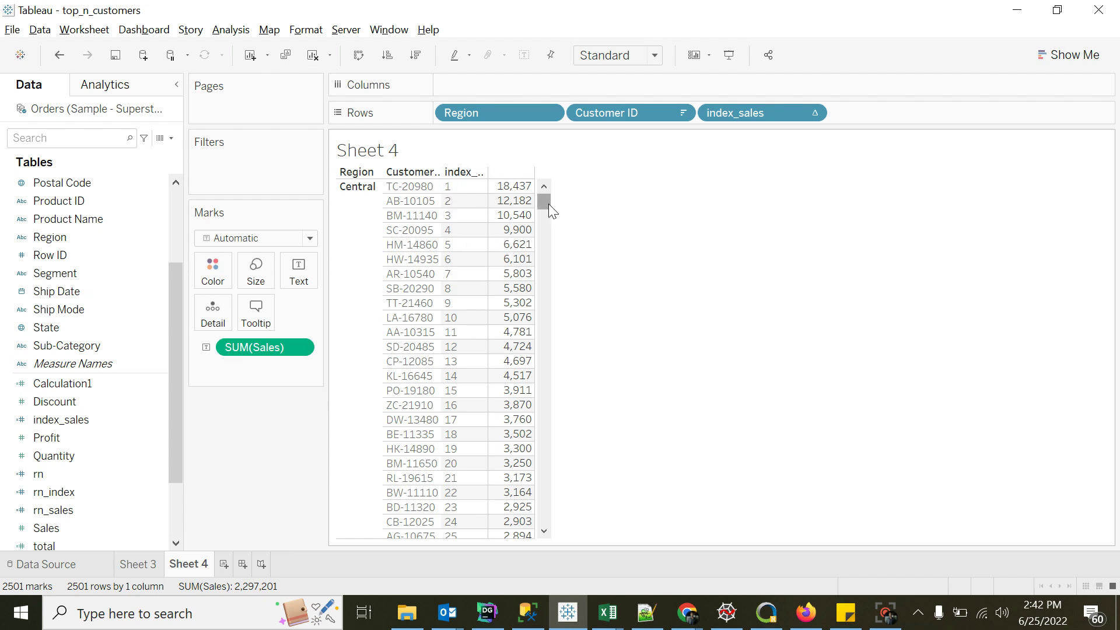
{"action": "left_click_drag", "start_coordinate": [546, 200], "coordinate": [538, 564]}
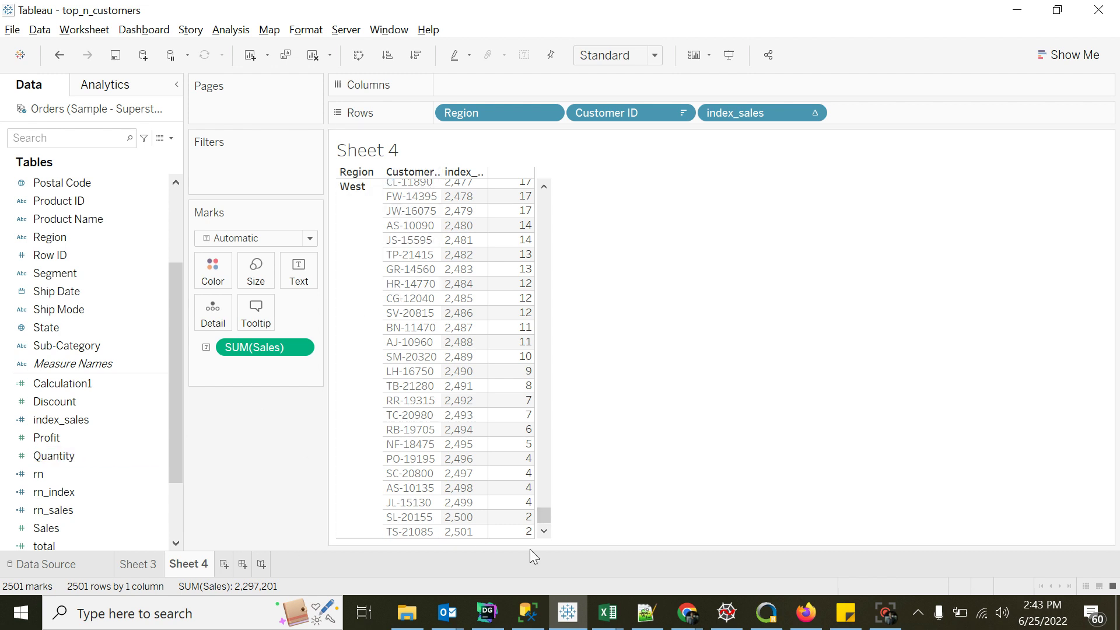
{"action": "left_click_drag", "start_coordinate": [546, 513], "coordinate": [559, 193]}
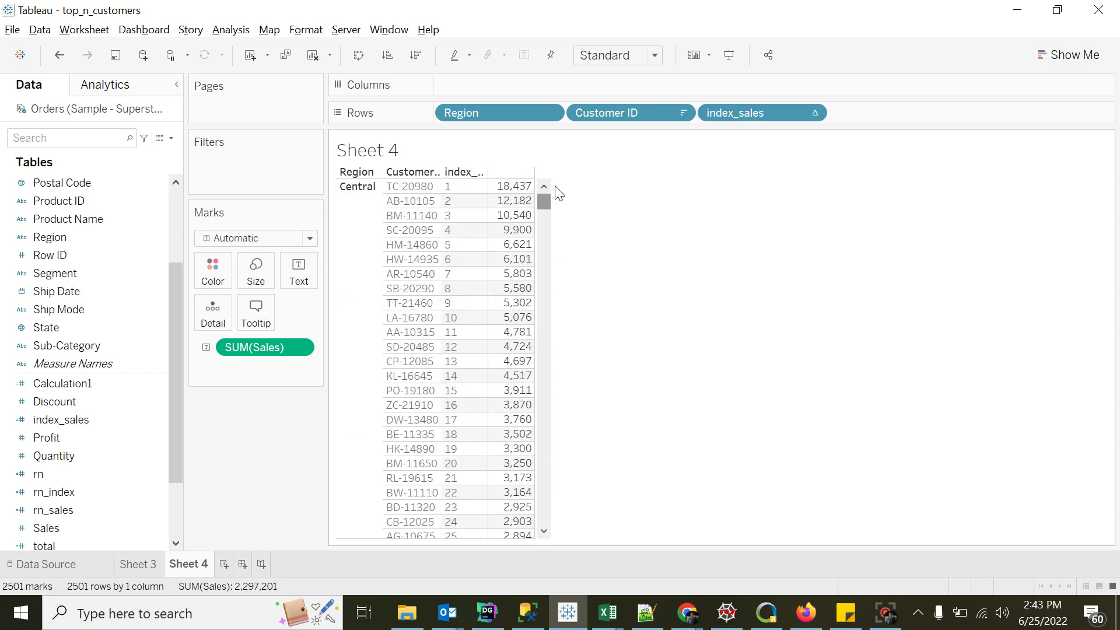
Compute index_sales over specific dimensions restarting every Region, then add it to Filters
{"action": "left_click", "coordinate": [812, 113]}
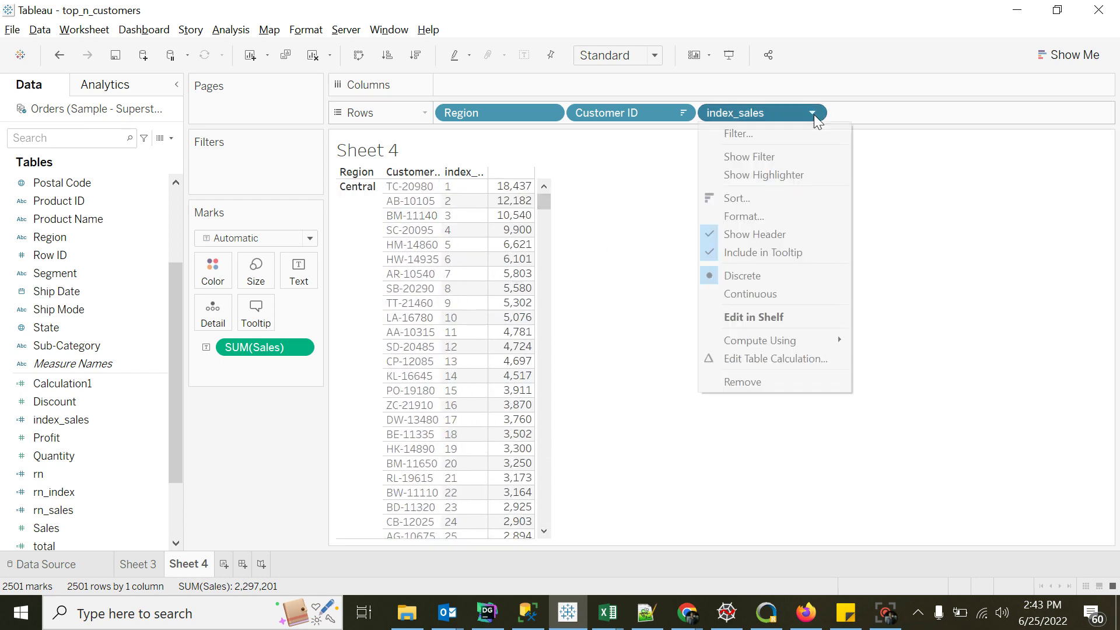
{"action": "left_click", "coordinate": [790, 359]}
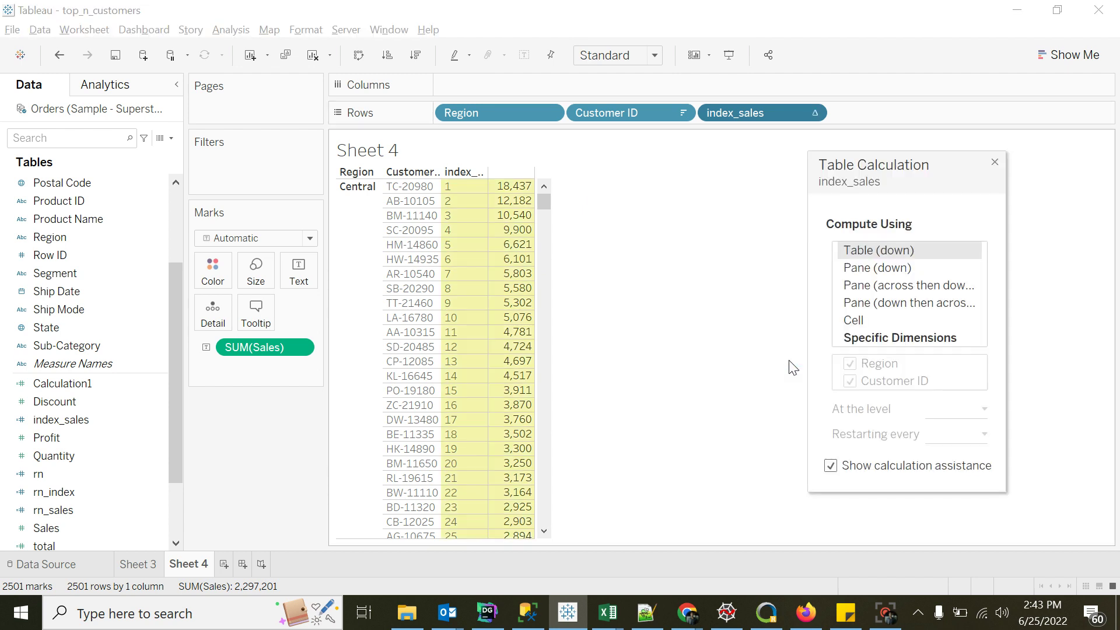
{"action": "left_click", "coordinate": [895, 338]}
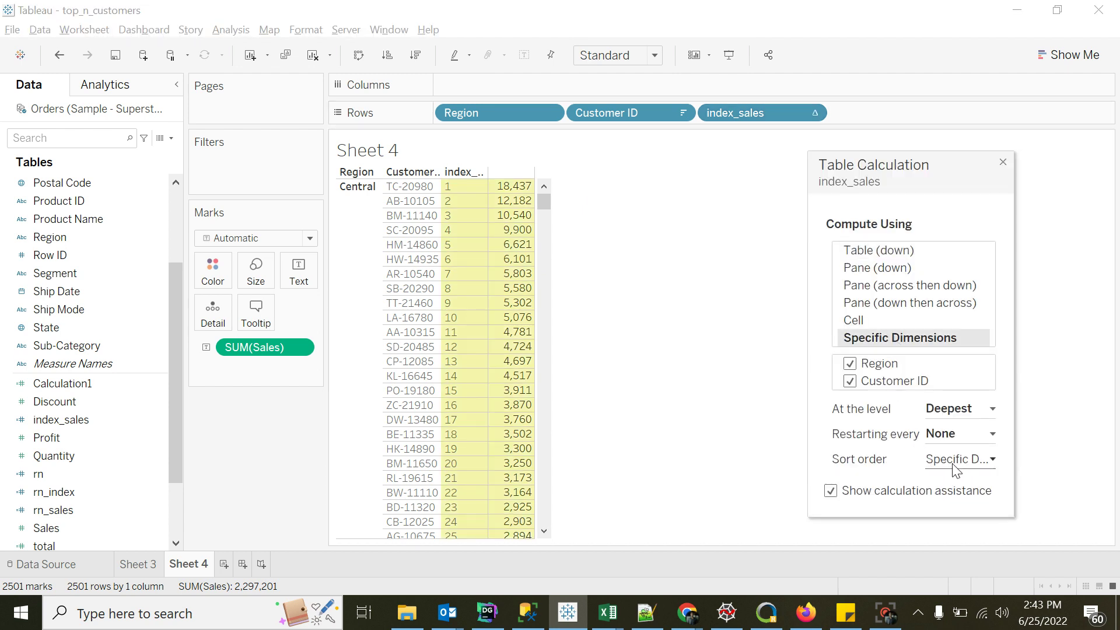
{"action": "left_click", "coordinate": [969, 433]}
{"action": "left_click", "coordinate": [949, 475]}
{"action": "left_click", "coordinate": [940, 439]}
{"action": "left_click", "coordinate": [945, 464]}
{"action": "left_click", "coordinate": [1003, 163]}
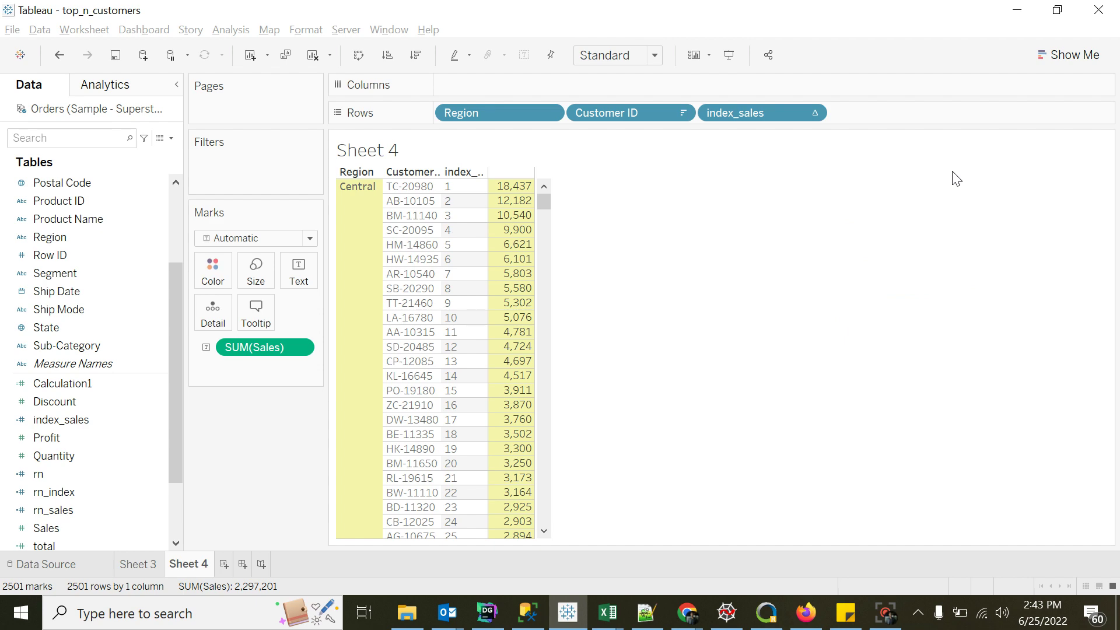
{"action": "left_click_drag", "start_coordinate": [546, 201], "coordinate": [545, 281]}
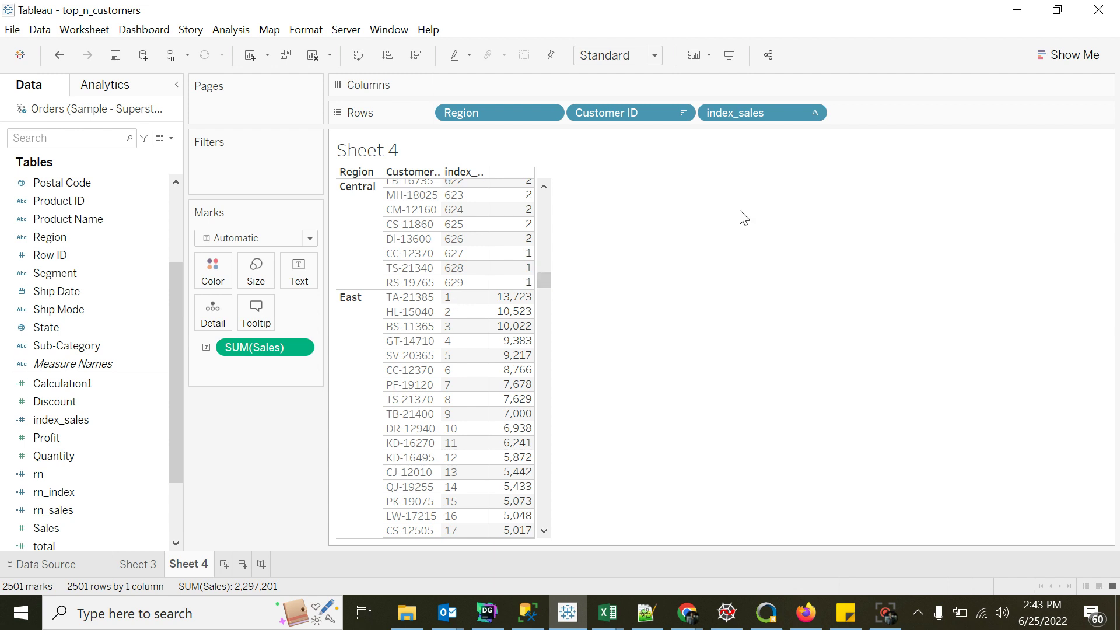
{"action": "left_click_drag", "start_coordinate": [758, 113], "coordinate": [268, 173]}
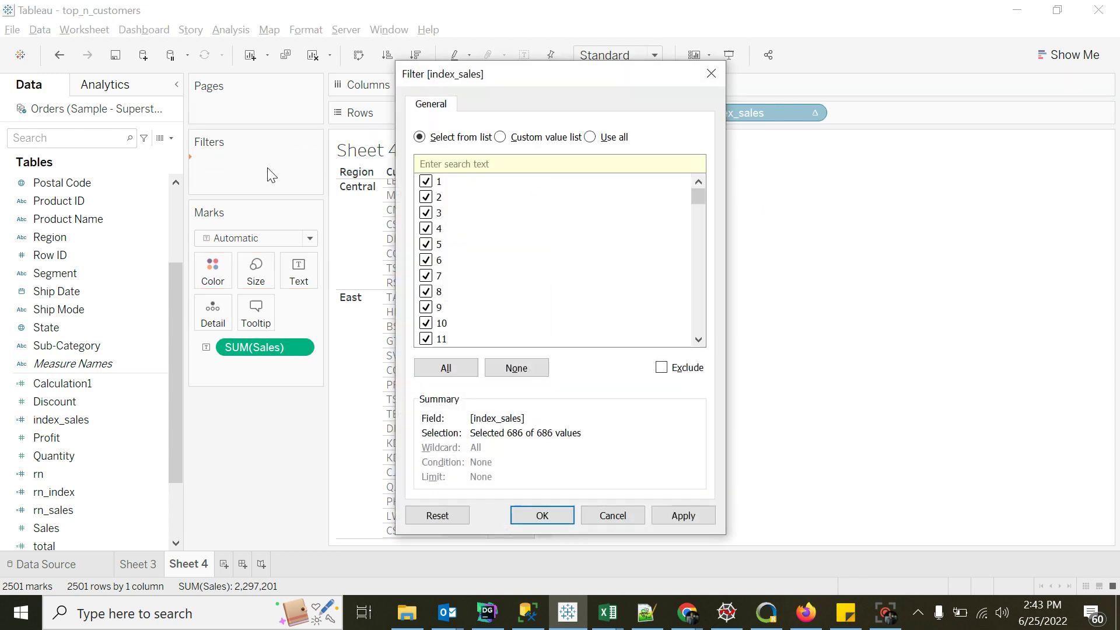
Keep only index_sales values 1–5, leaving 20 rows totalling 208,976
{"action": "left_click", "coordinate": [516, 368]}
{"action": "left_click", "coordinate": [426, 182]}
{"action": "left_click", "coordinate": [426, 213]}
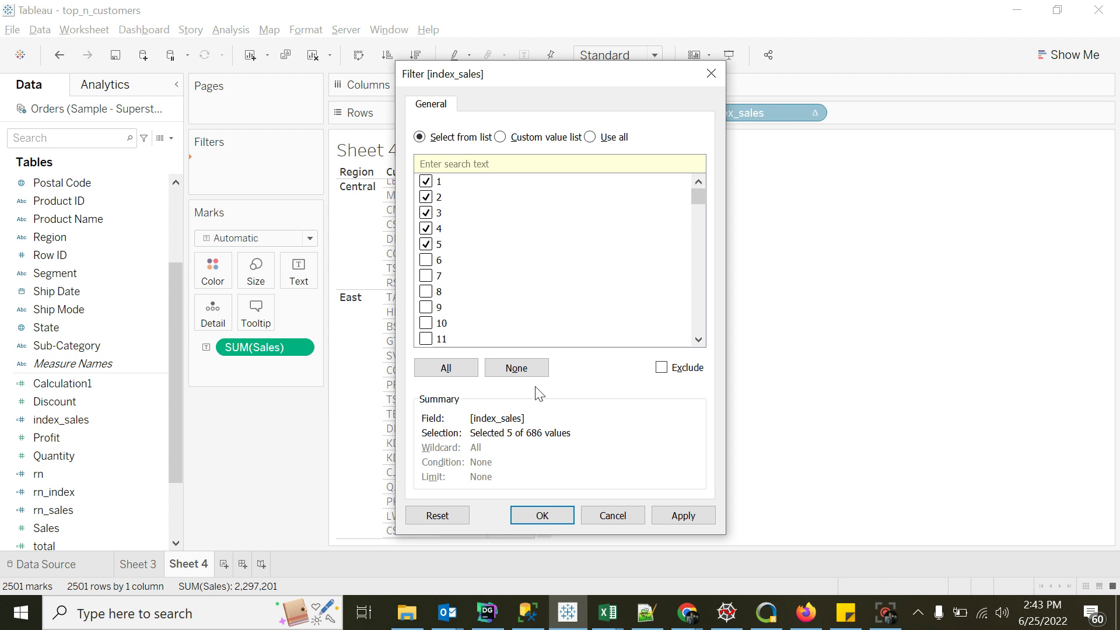
{"action": "left_click", "coordinate": [544, 516]}
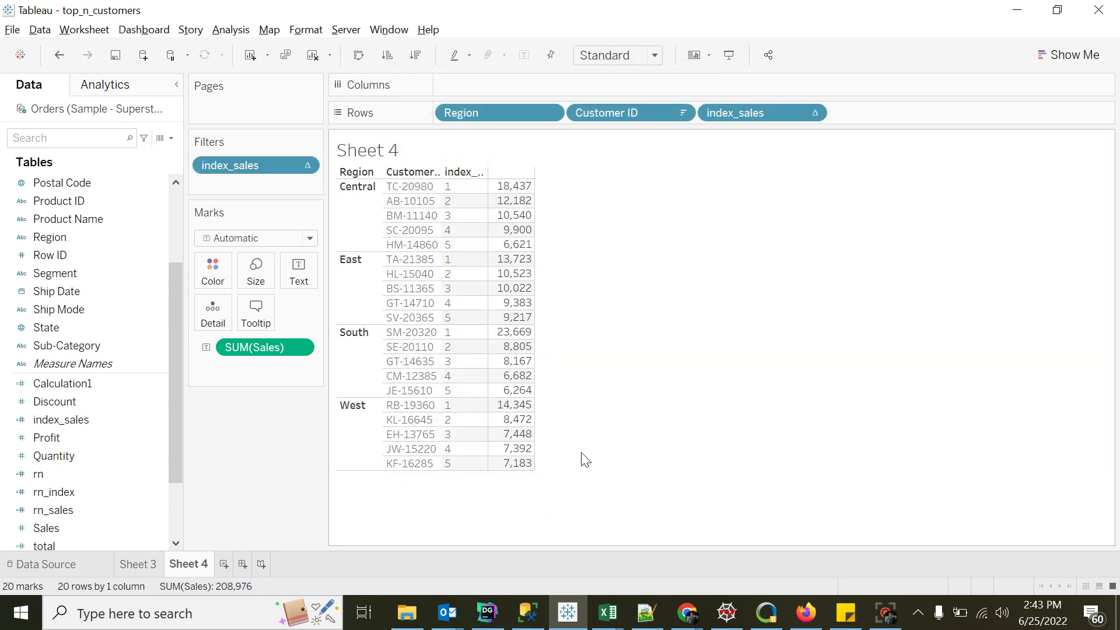